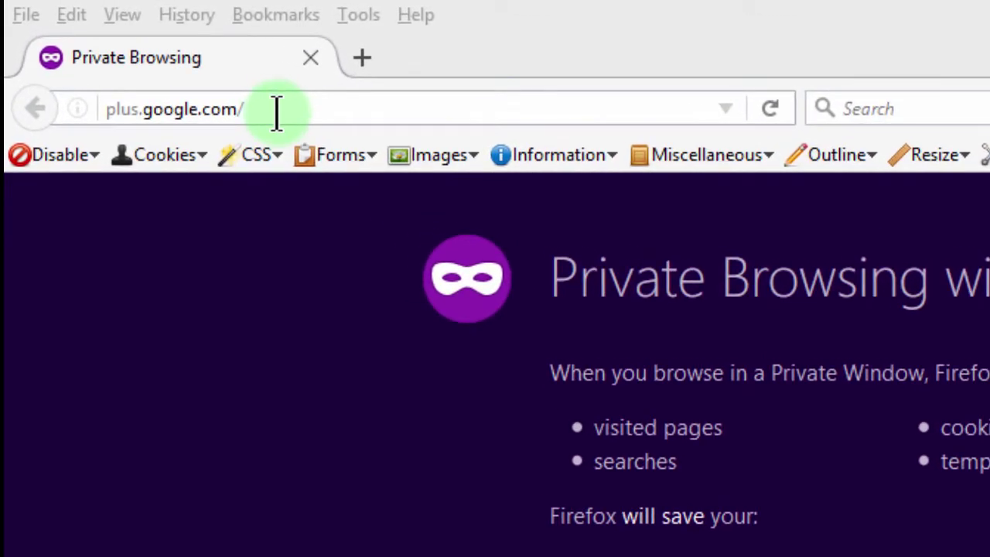
Load plus.google.com in the private Firefox window to reach the Google sign-in page
click(261, 104)
key(Return)
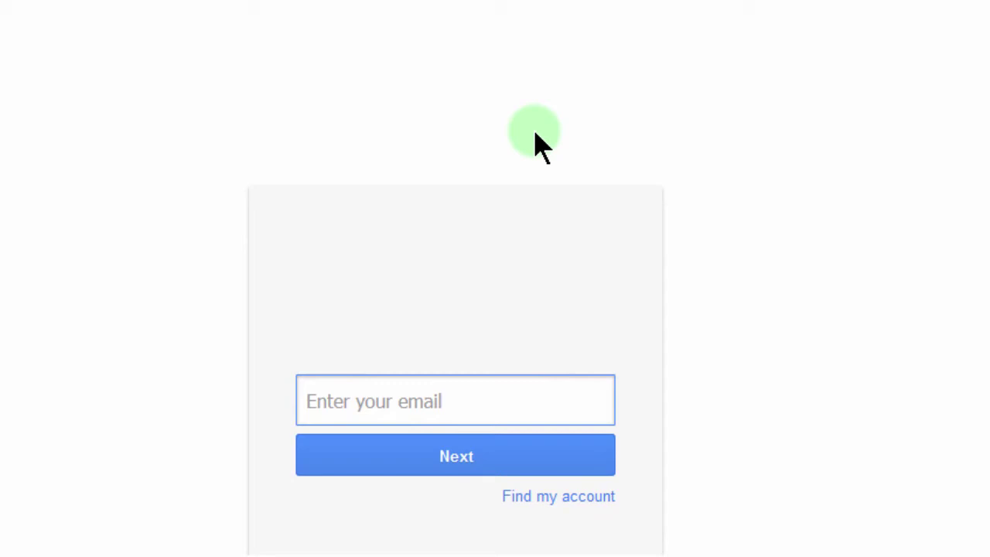
Enter the account's email address and continue signing in
text(pacquill)
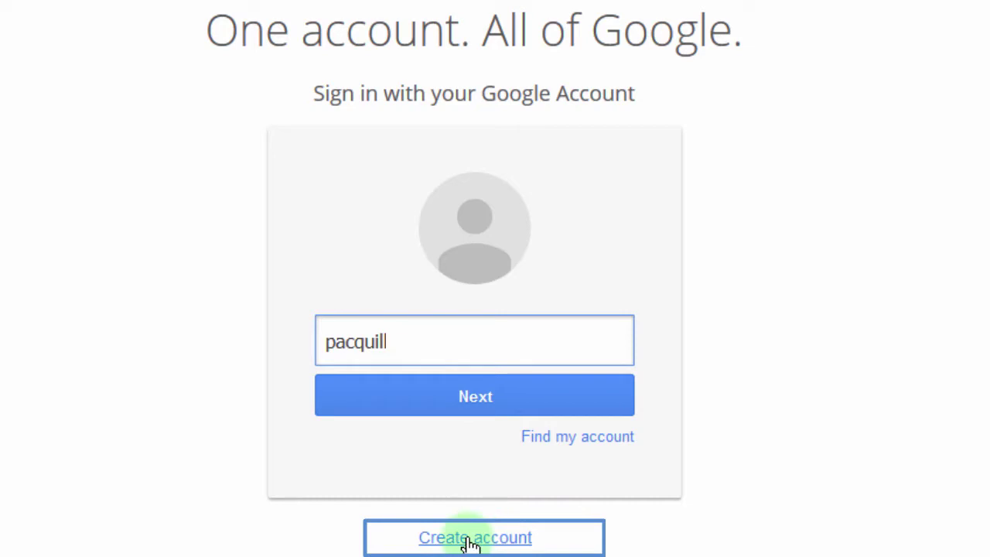
click(451, 399)
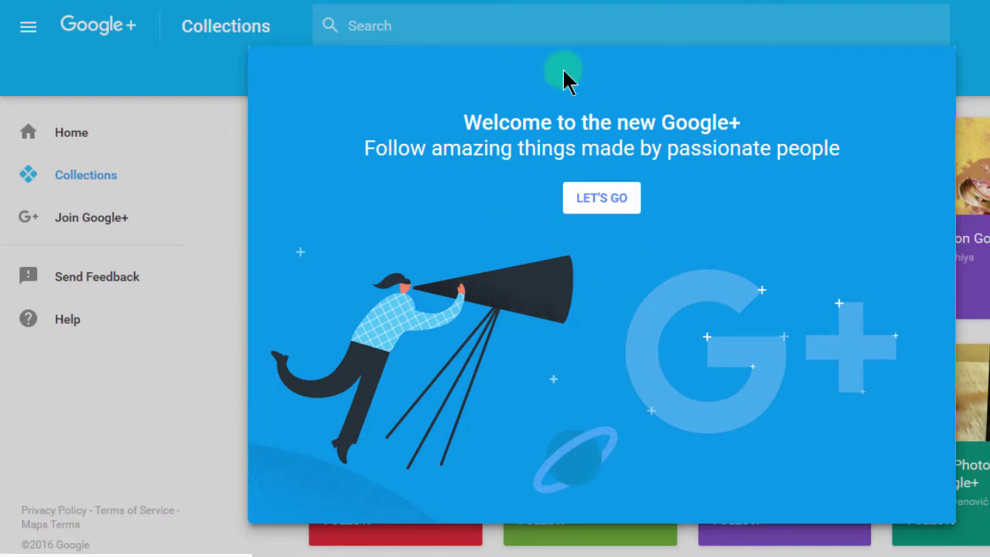
Dismiss the welcome screen, join Google+, and save an uploaded photo as the avatar
click(604, 199)
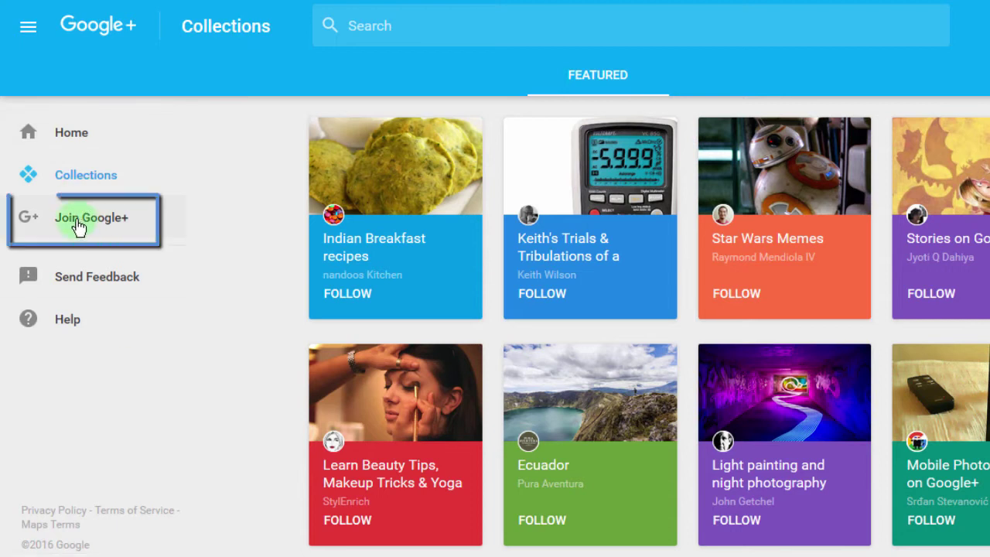
click(79, 226)
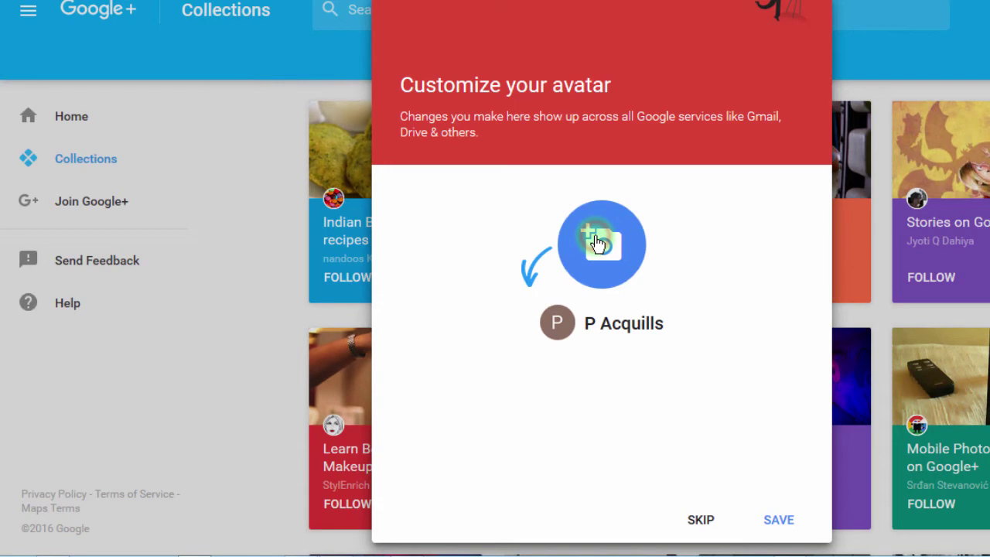
click(598, 242)
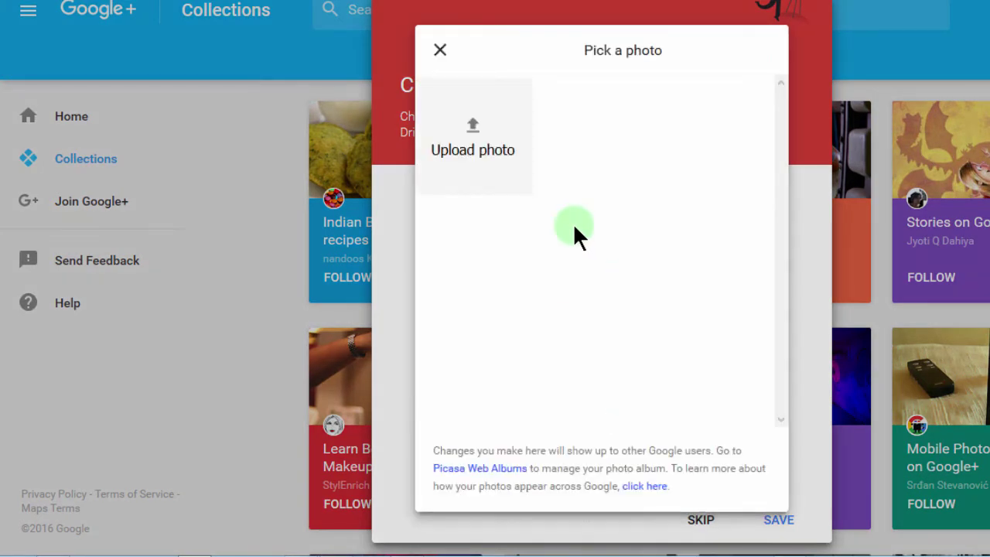
click(469, 124)
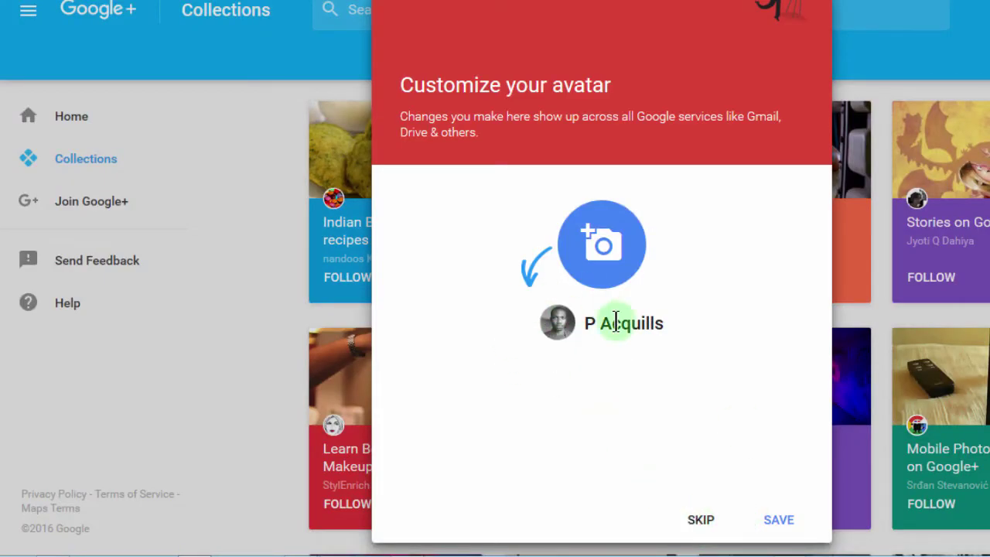
click(776, 522)
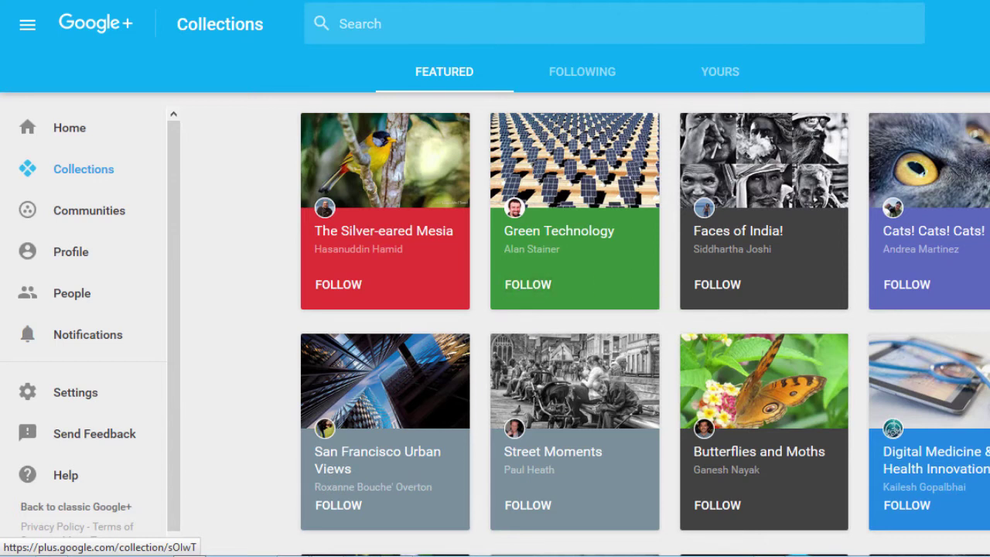
Follow the Green Technology collection, then go to your own profile page
click(717, 504)
click(697, 360)
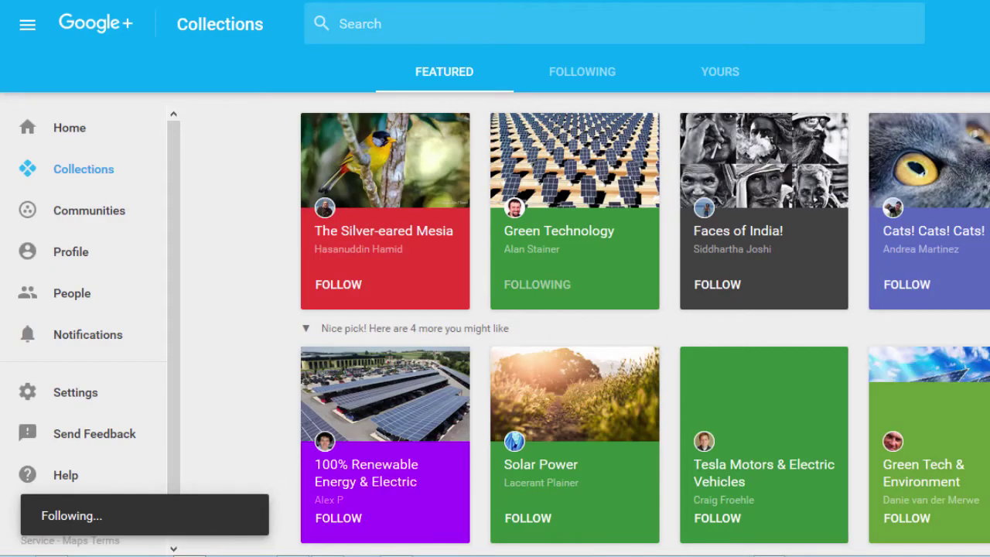
scroll(646, 325, down, 4)
scroll(645, 325, down, 2)
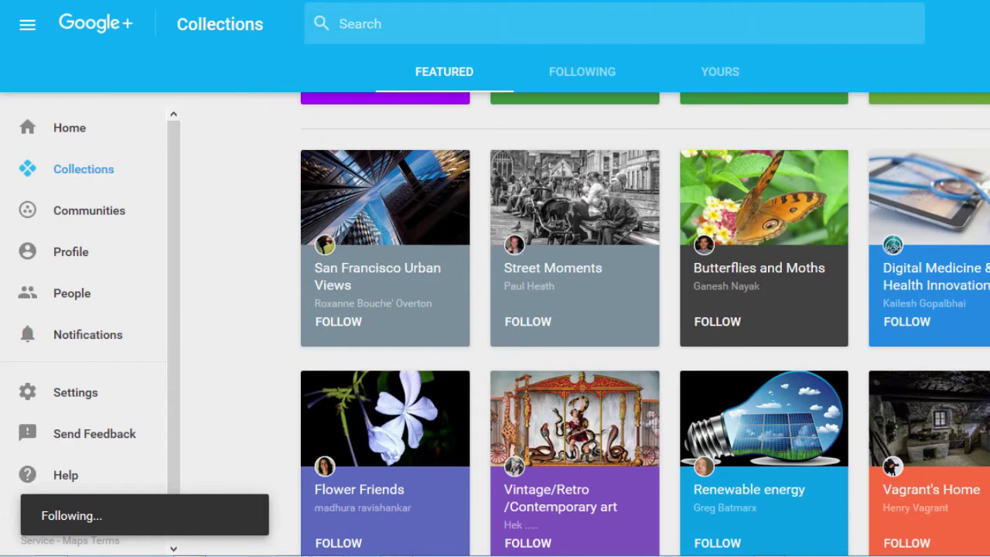
scroll(955, 141, up, 6)
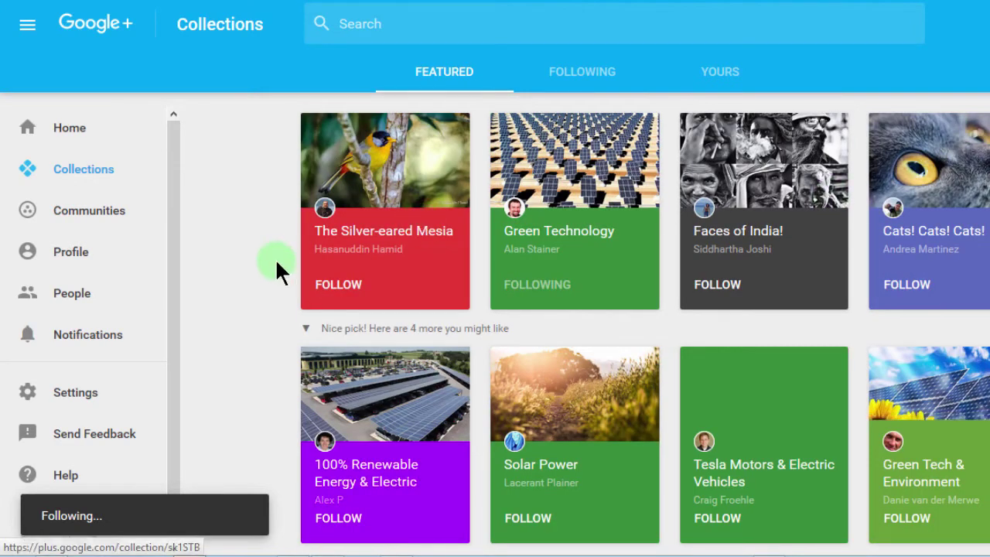
click(61, 251)
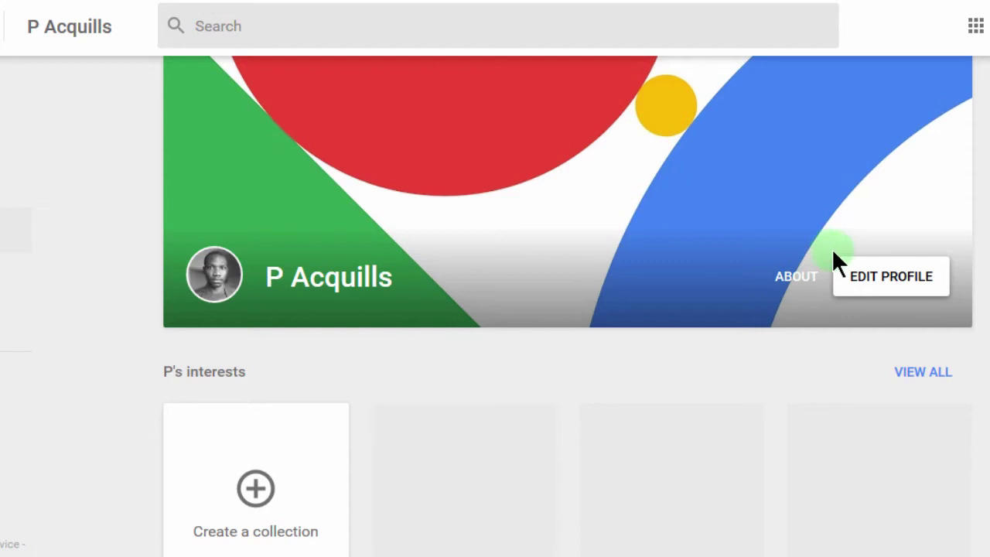
Set ricky-portfolio-home-page-2-smaller.jpg as the profile cover photo, kept upright
click(890, 279)
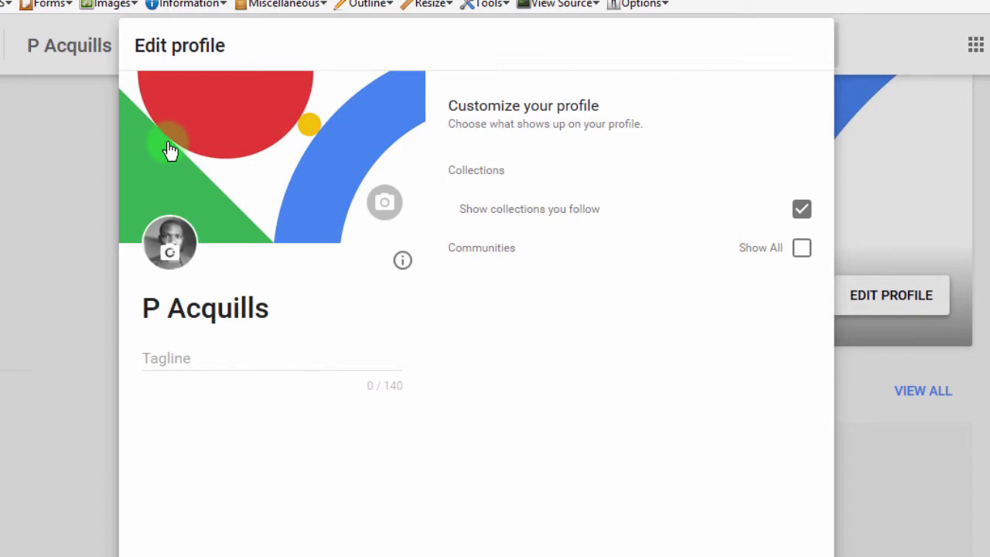
click(384, 200)
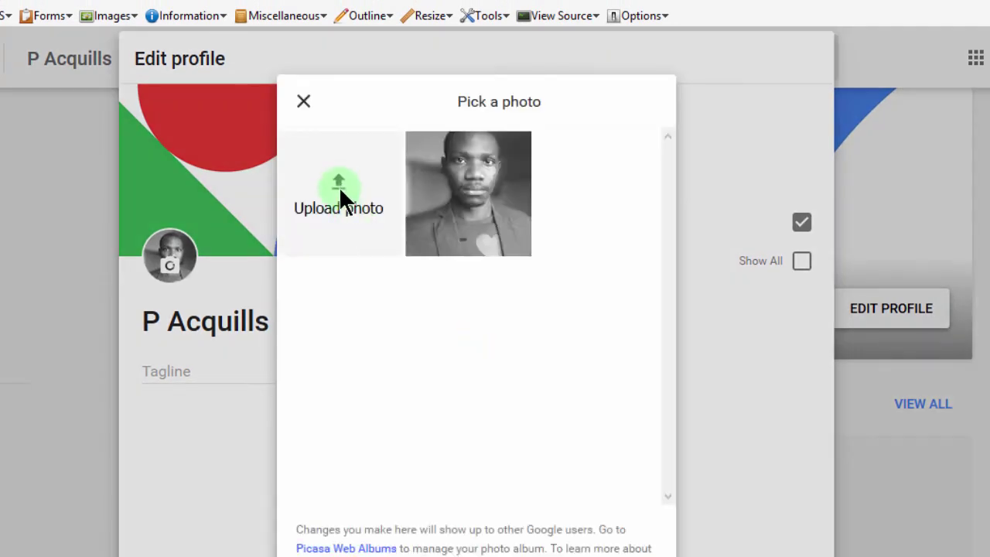
click(335, 217)
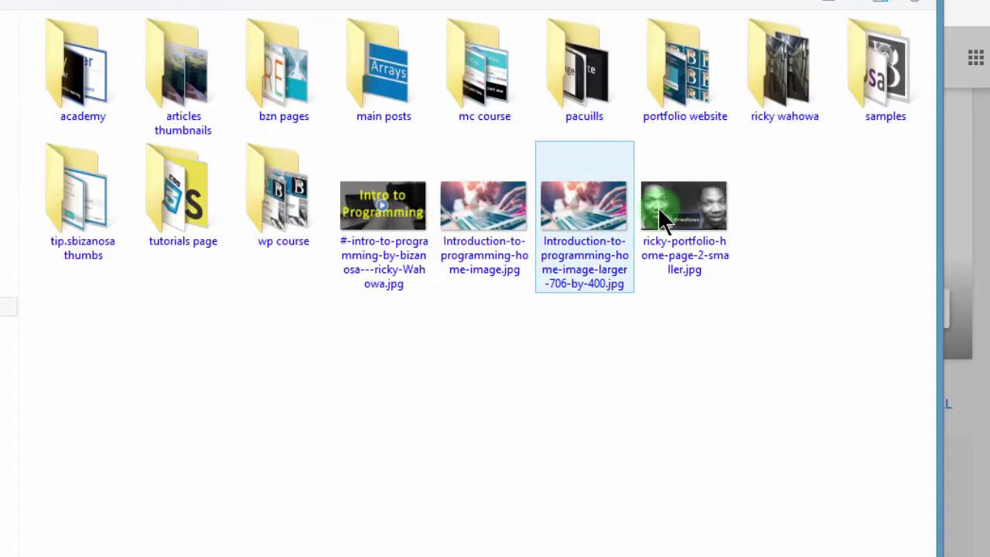
click(660, 207)
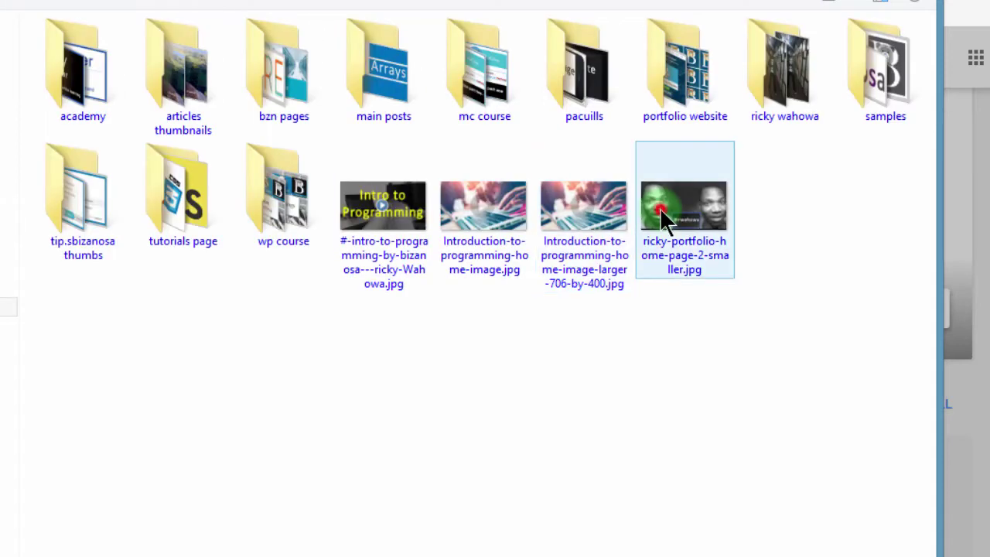
double_click(660, 207)
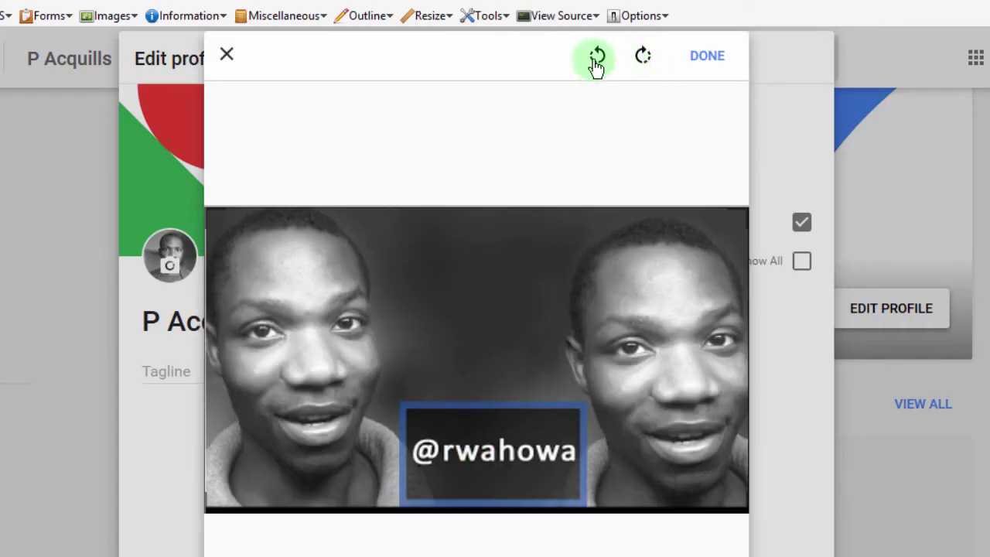
click(643, 58)
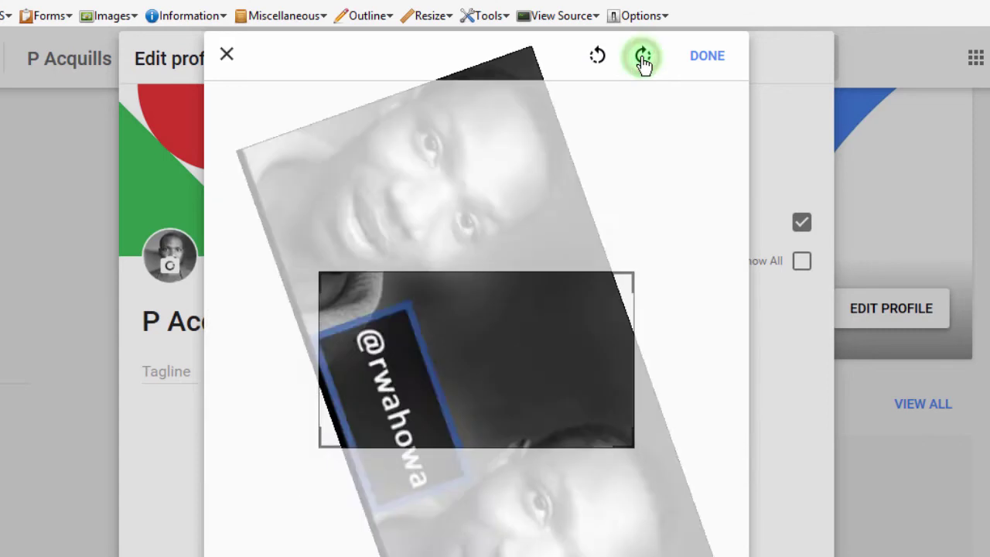
click(598, 58)
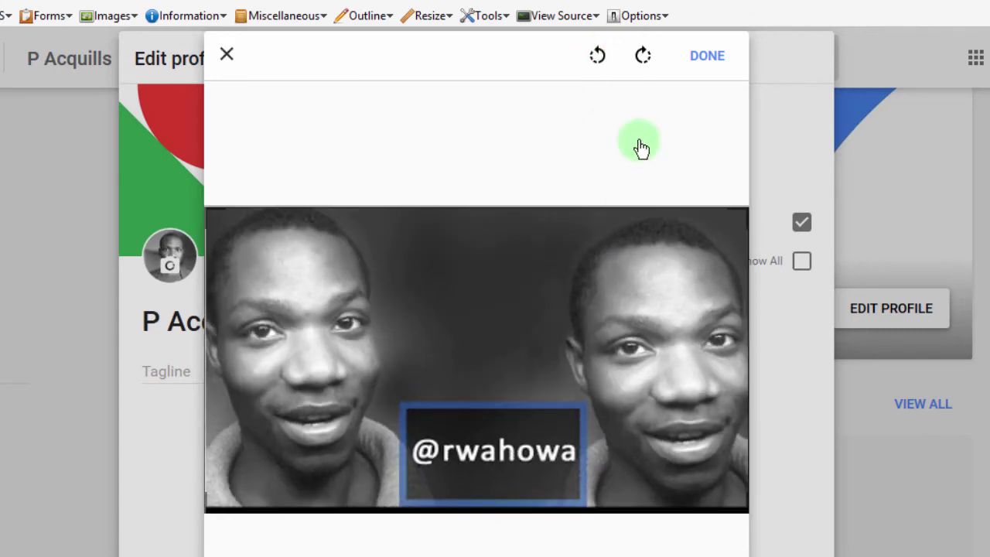
click(707, 58)
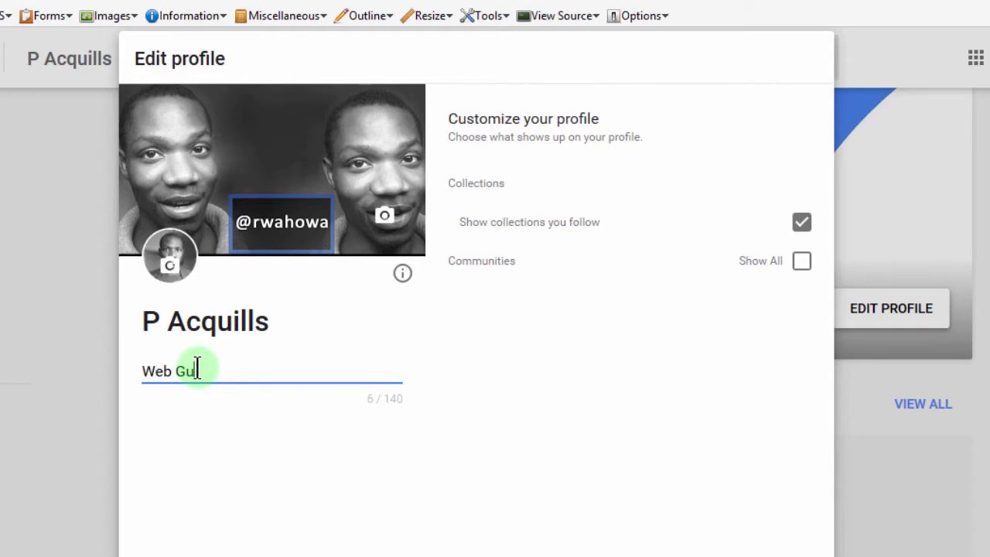
Complete the tagline as 'Web Guy' and save the profile edits
text(y)
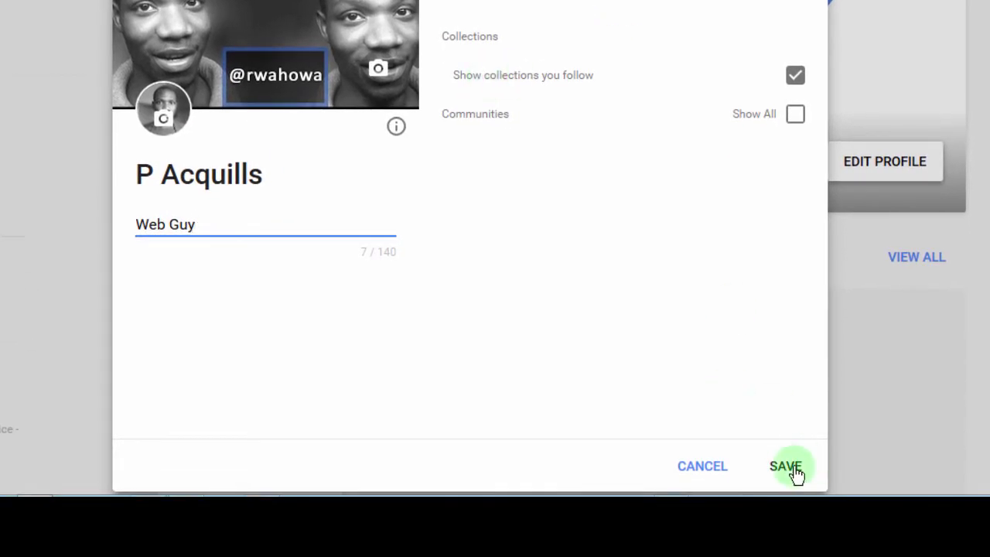
click(787, 467)
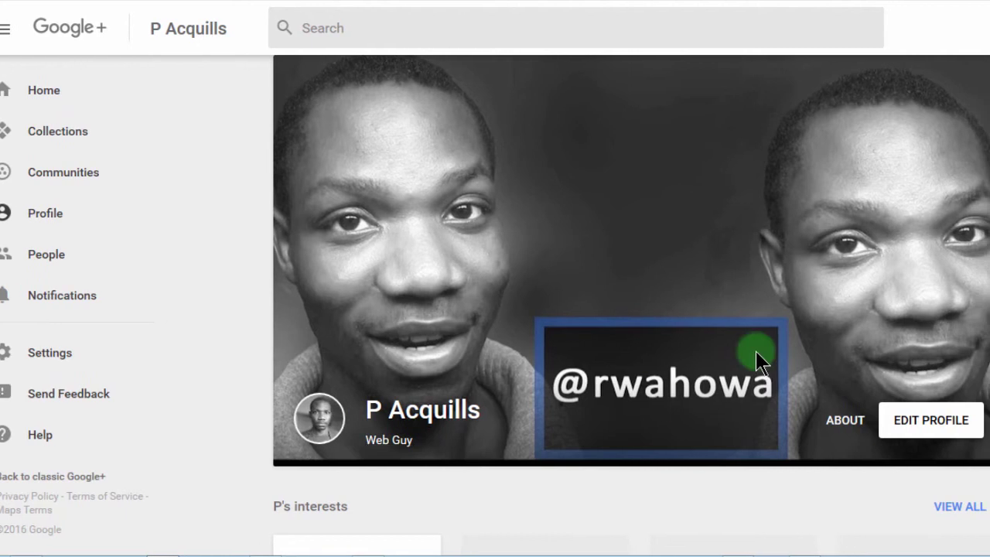
scroll(542, 309, down, 4)
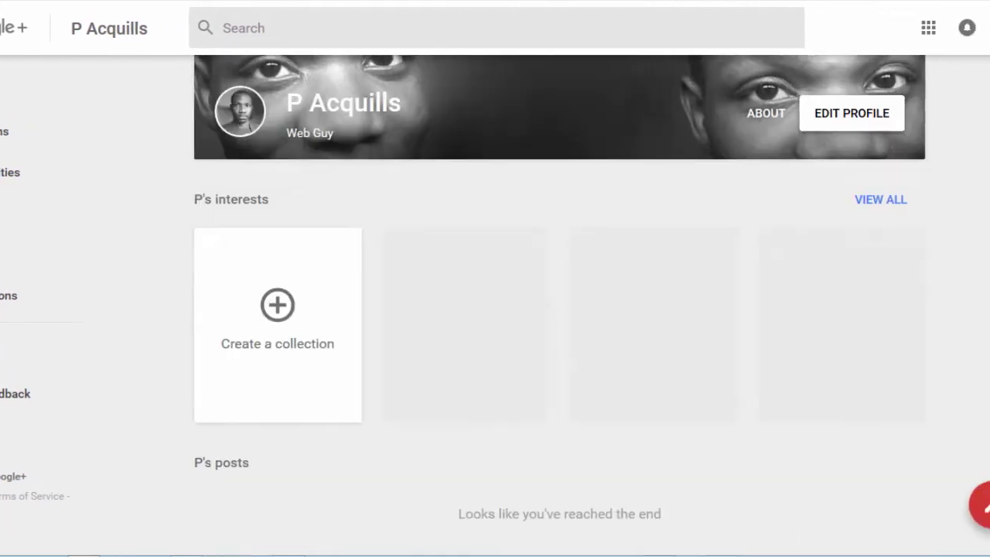
scroll(541, 310, up, 3)
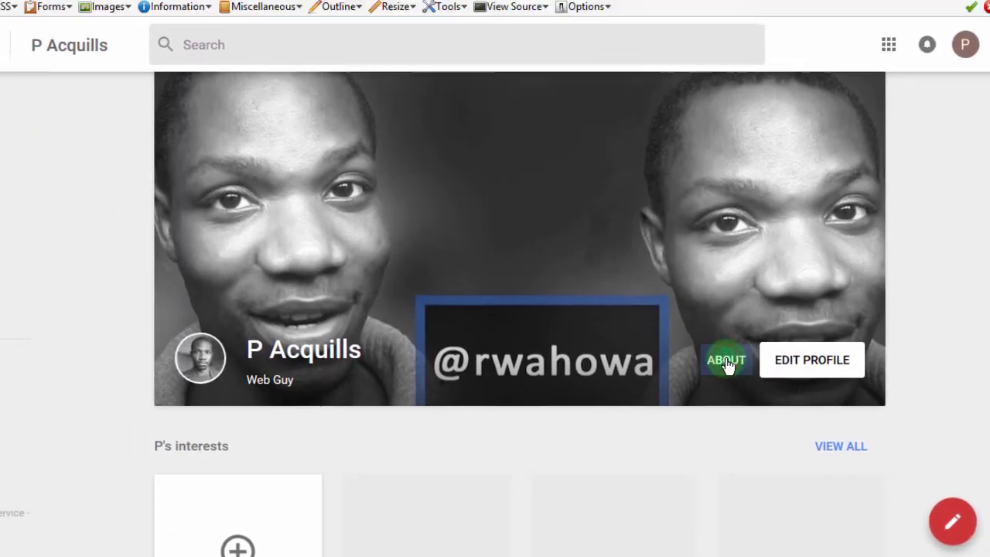
In About me, edit the Story and paste in the introduction text
click(726, 363)
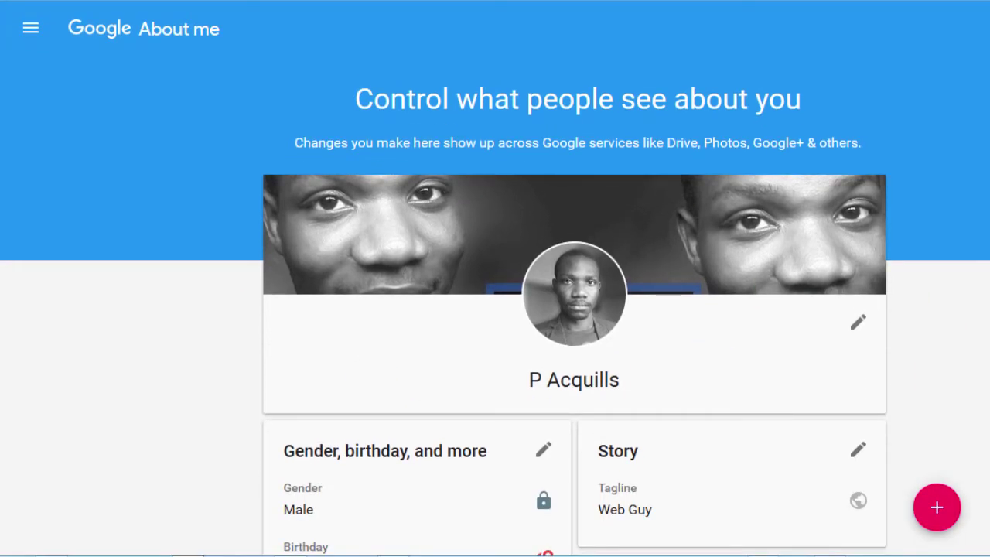
scroll(861, 210, down, 3)
click(858, 245)
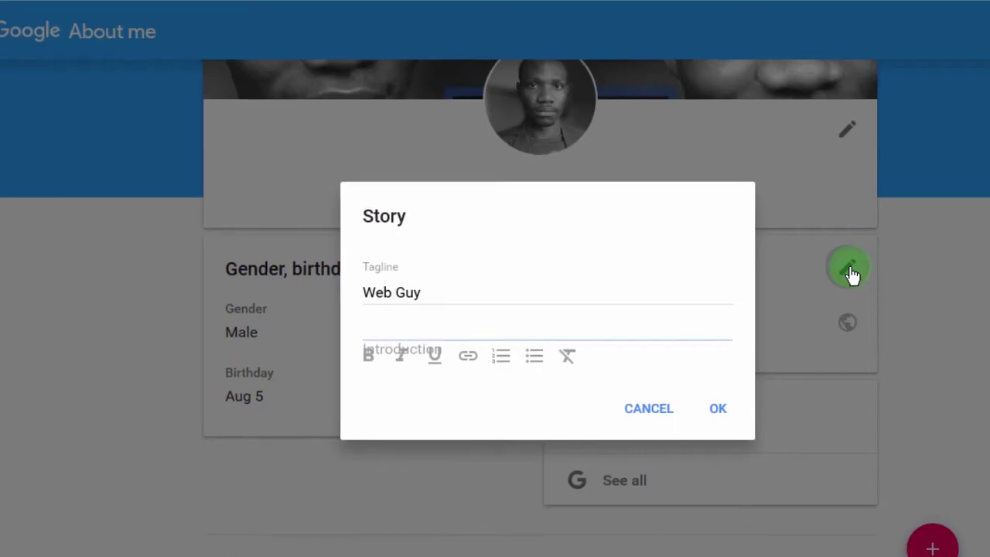
click(400, 345)
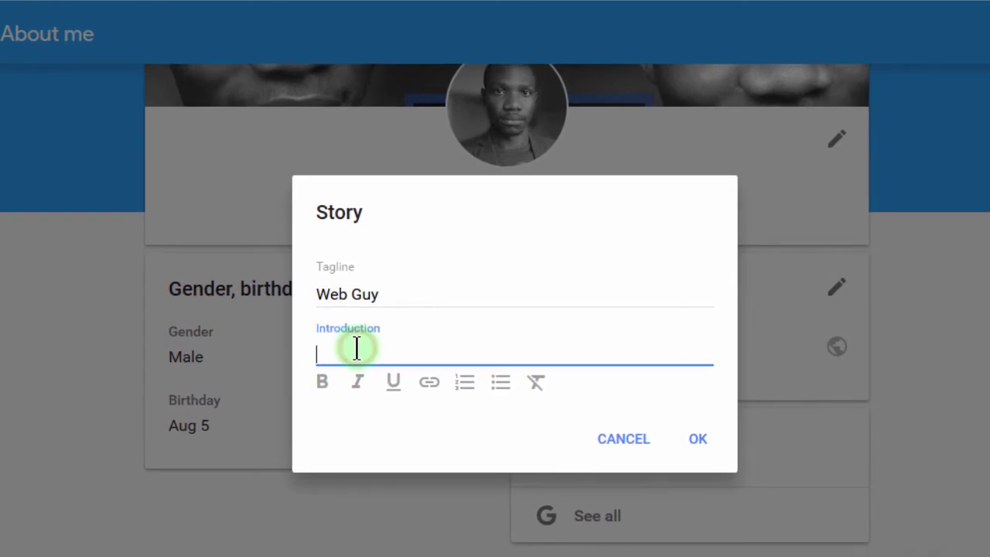
text(Hi there it's Ricky P from bizanosa.com here.)
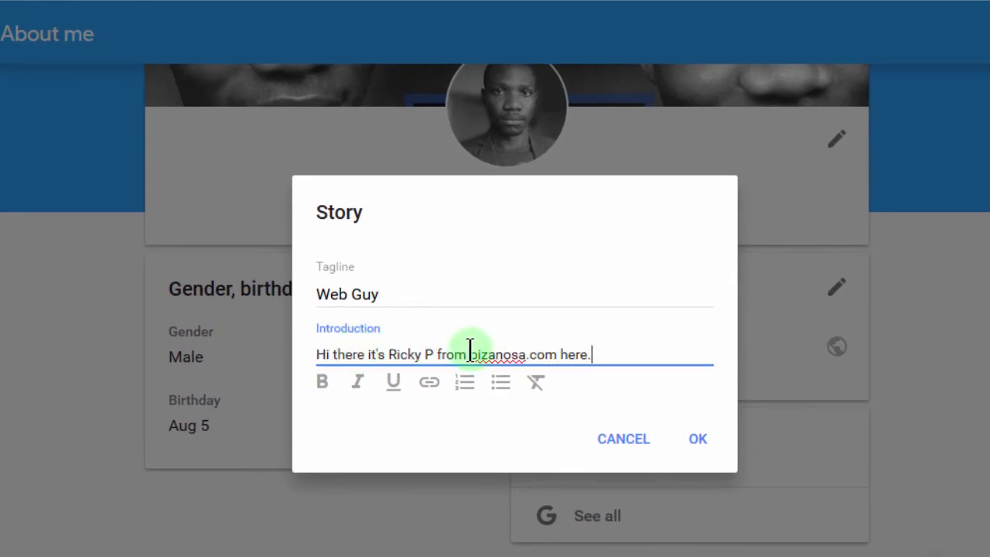
drag(470, 346, 545, 353)
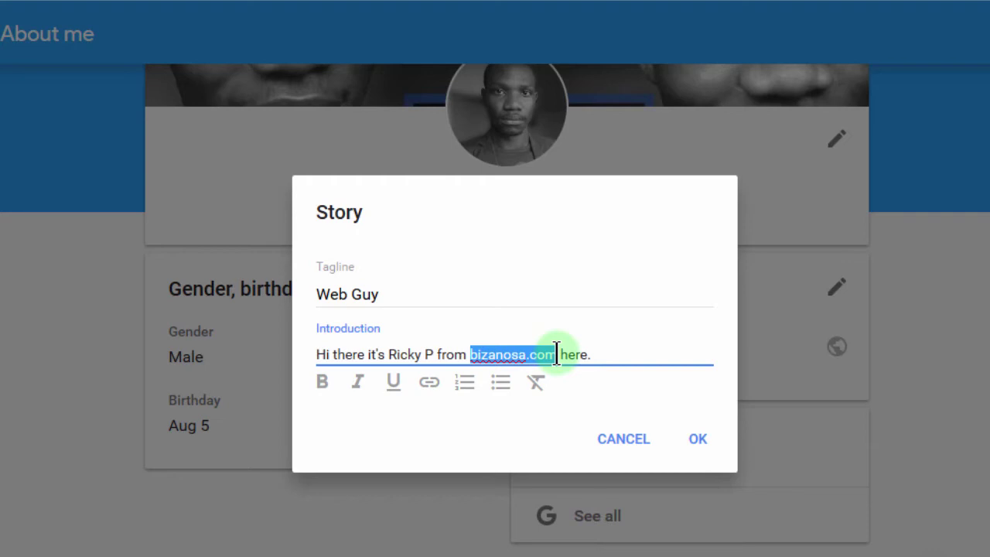
click(431, 382)
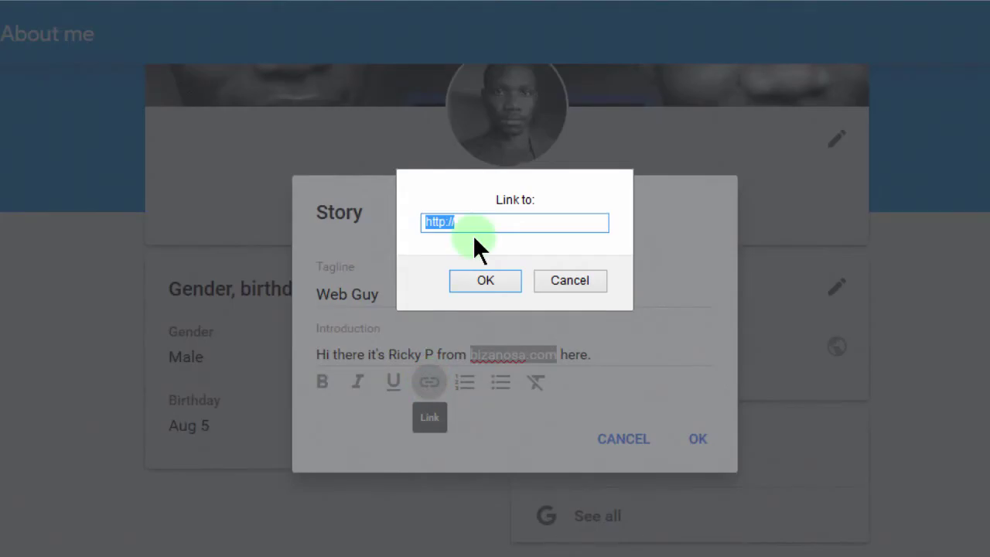
click(479, 223)
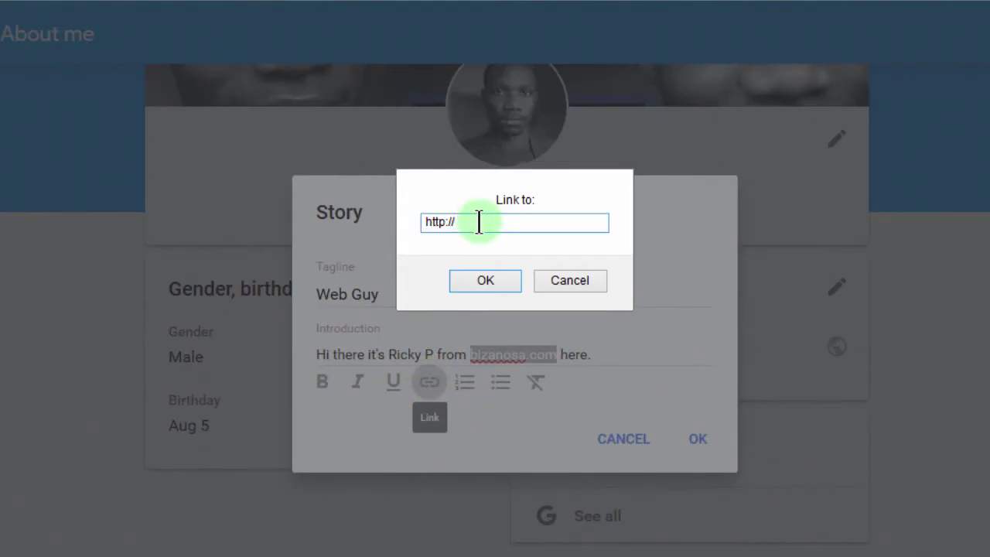
drag(454, 221, 398, 221)
click(485, 280)
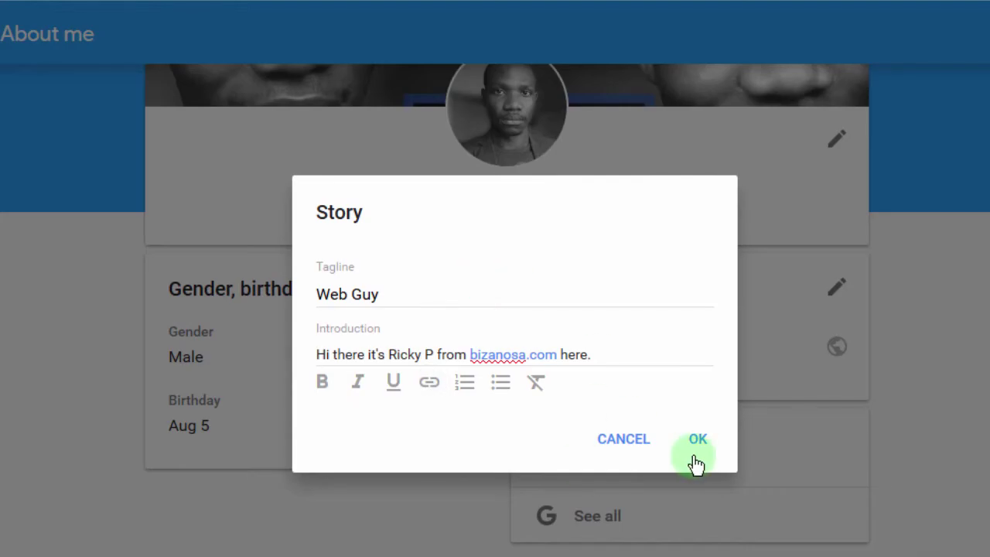
click(703, 455)
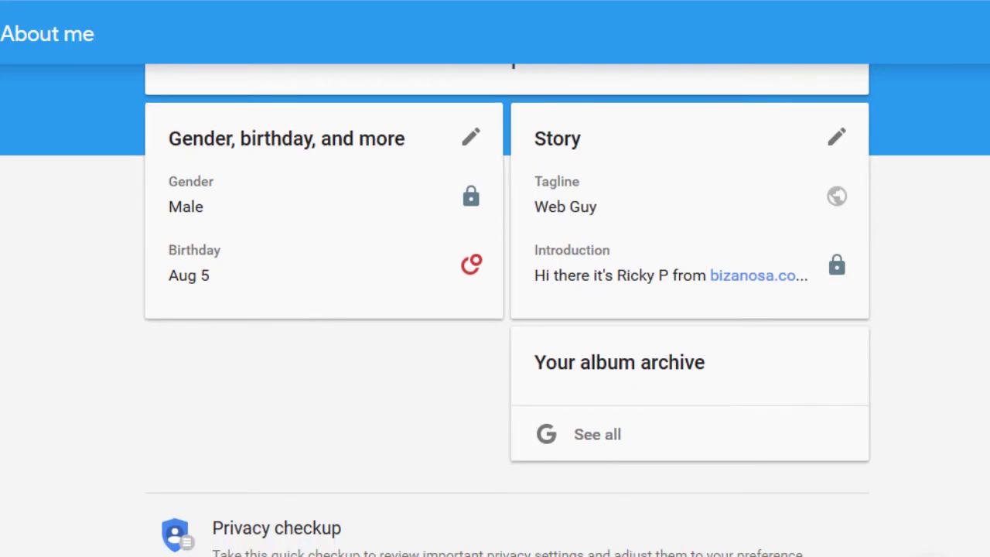
scroll(495, 310, up, 5)
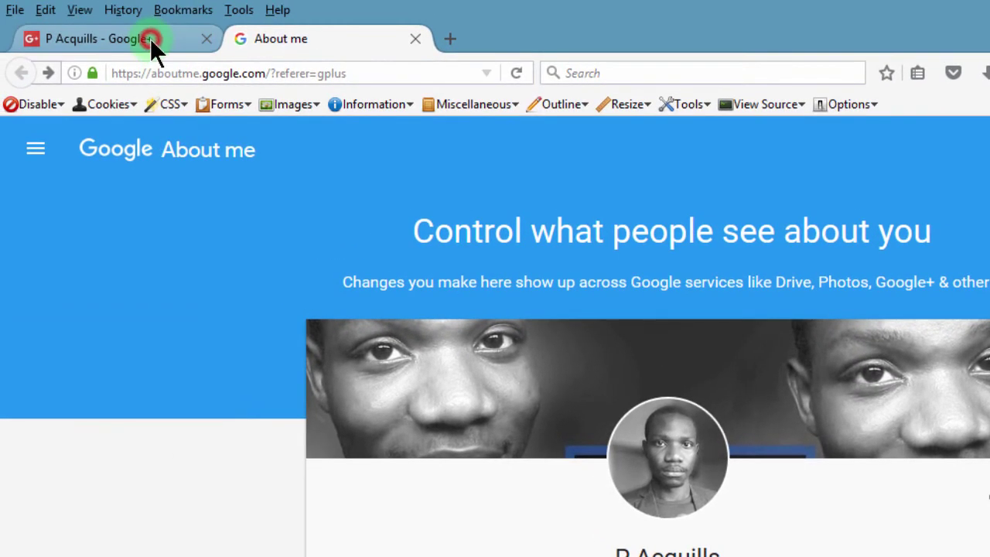
Return to the Google+ profile tab and start, then cancel, a new collection
click(151, 38)
scroll(327, 458, down, 3)
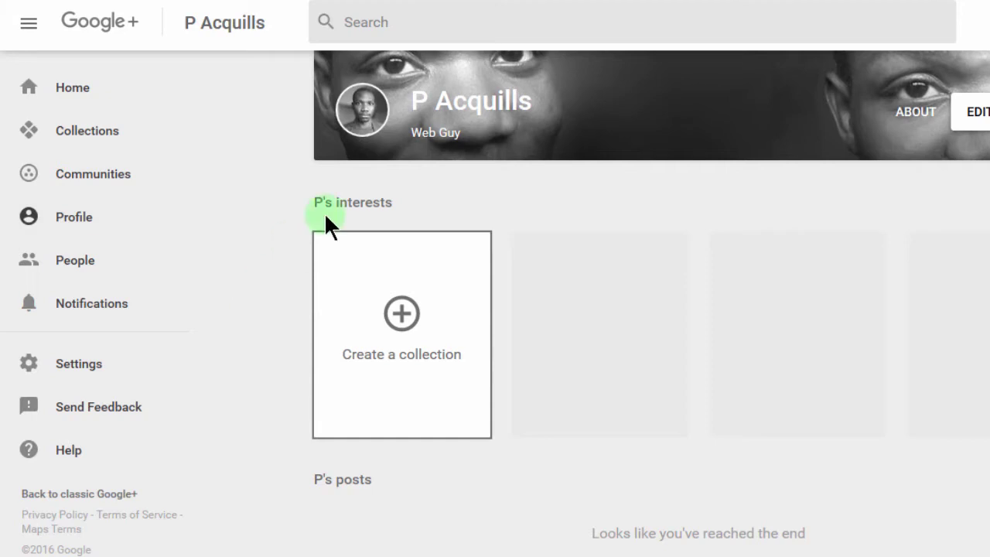
click(403, 314)
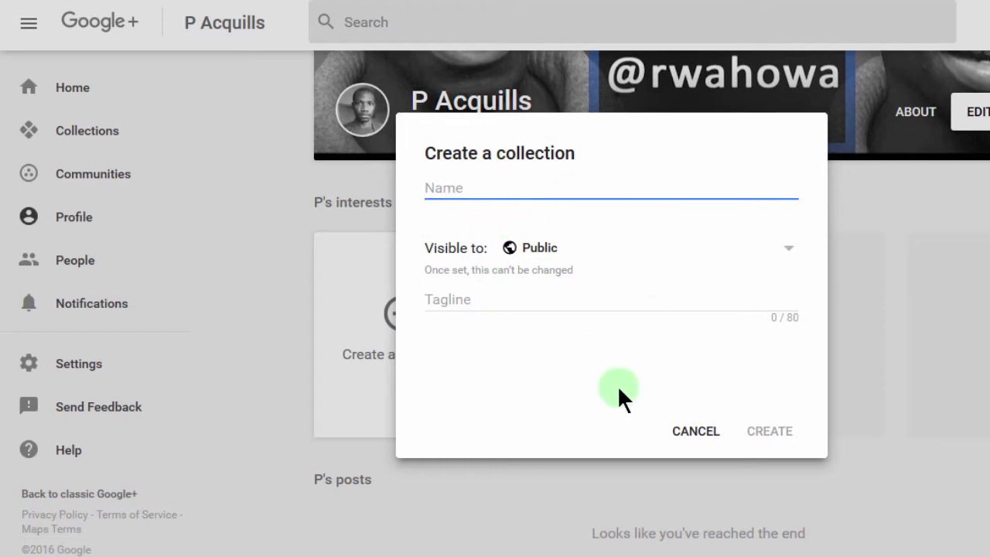
click(696, 435)
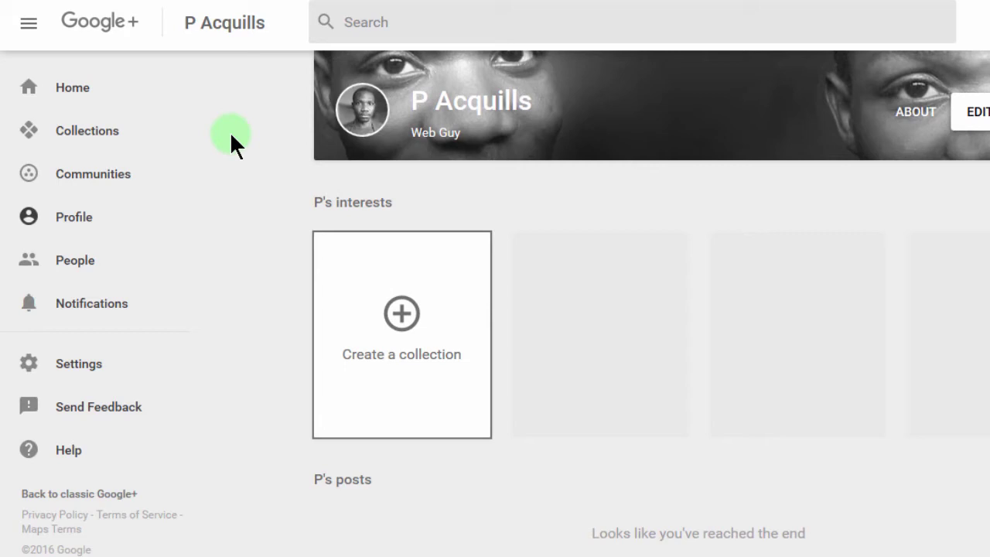
Browse the Google+ Settings page, collapsing the email Posts notification options
click(70, 369)
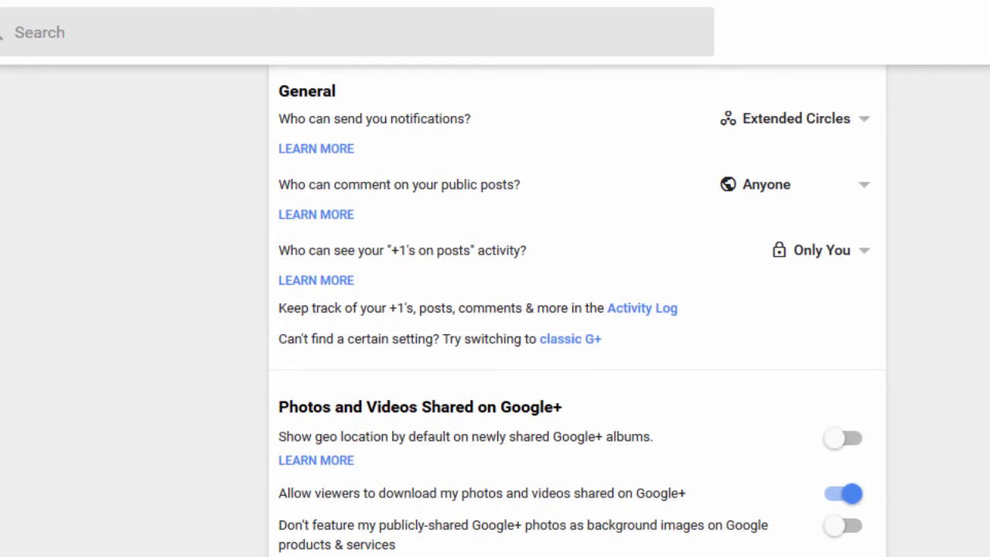
scroll(579, 310, down, 10)
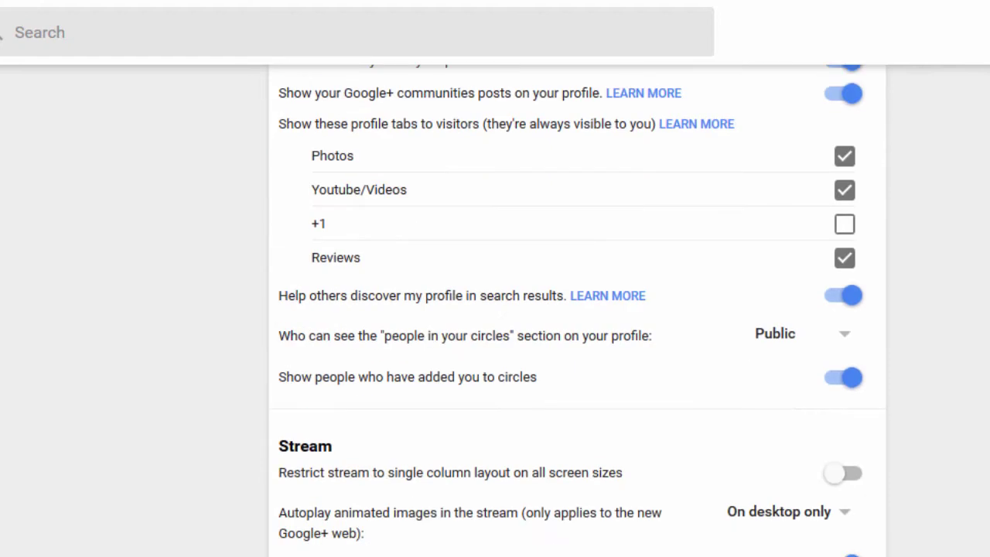
scroll(579, 309, up, 2)
scroll(573, 310, down, 8)
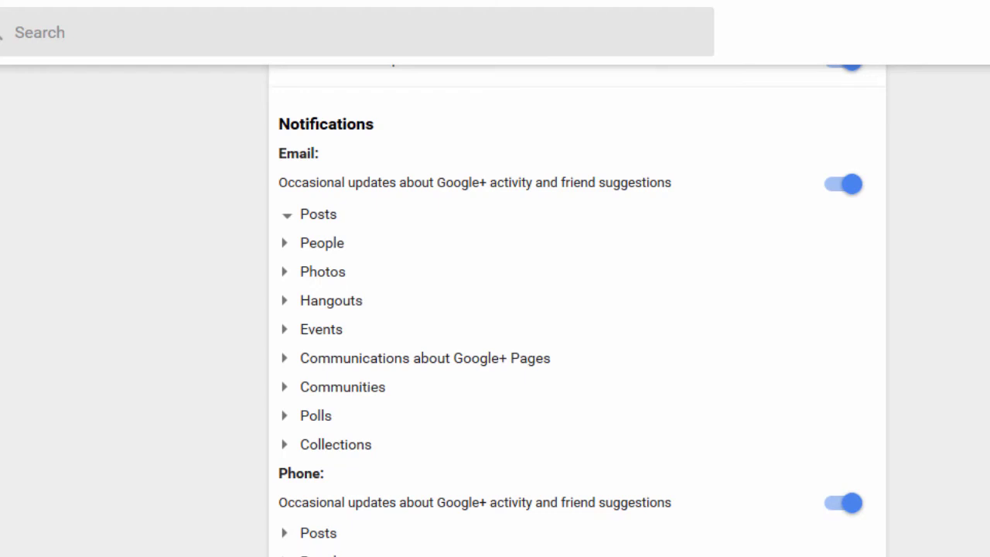
key(Return)
scroll(579, 309, down, 5)
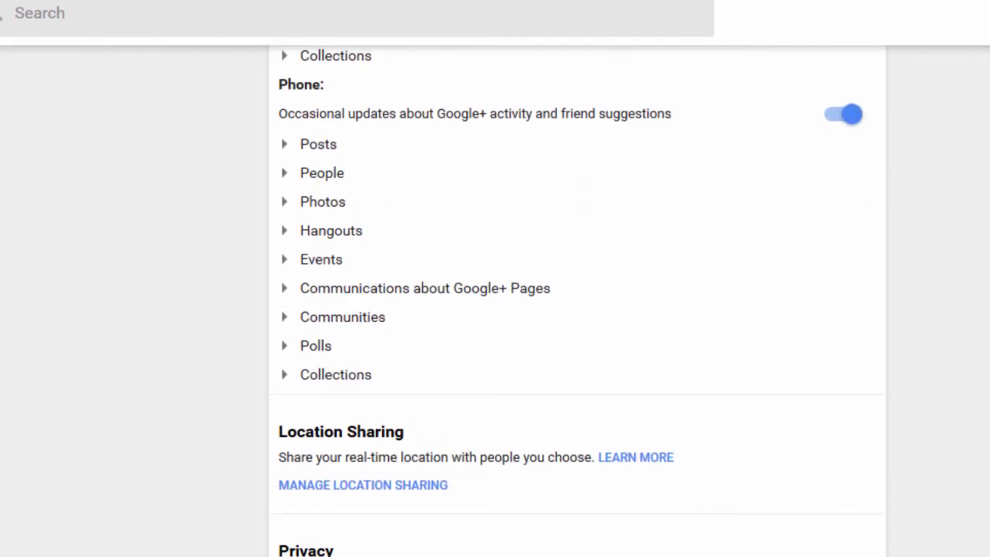
scroll(579, 309, down, 4)
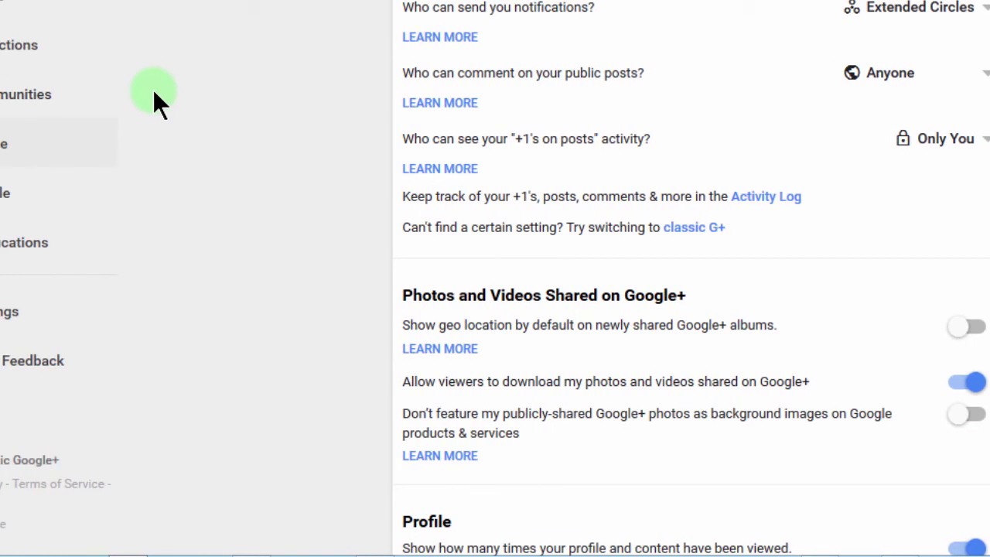
scroll(135, 93, down, 2)
scroll(210, 93, down, 15)
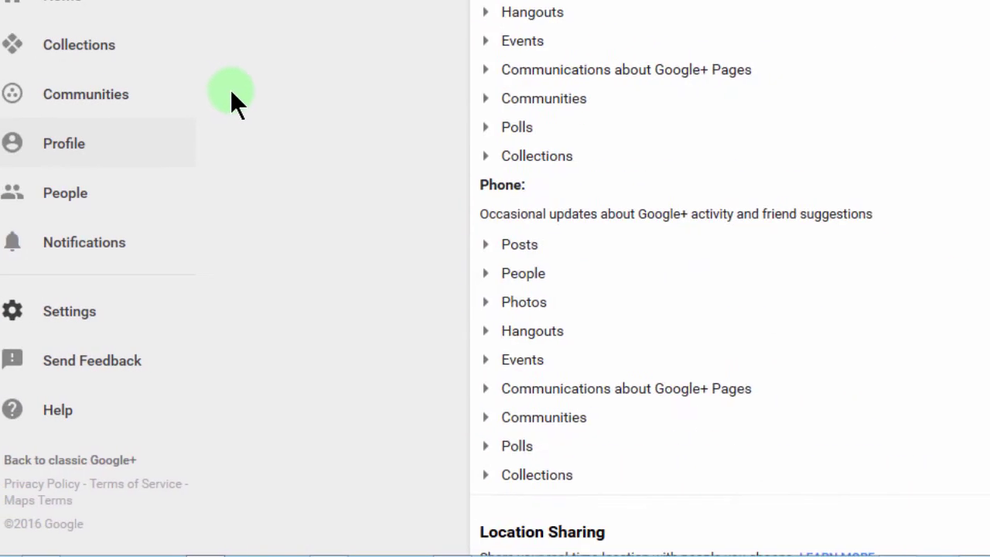
scroll(253, 92, up, 12)
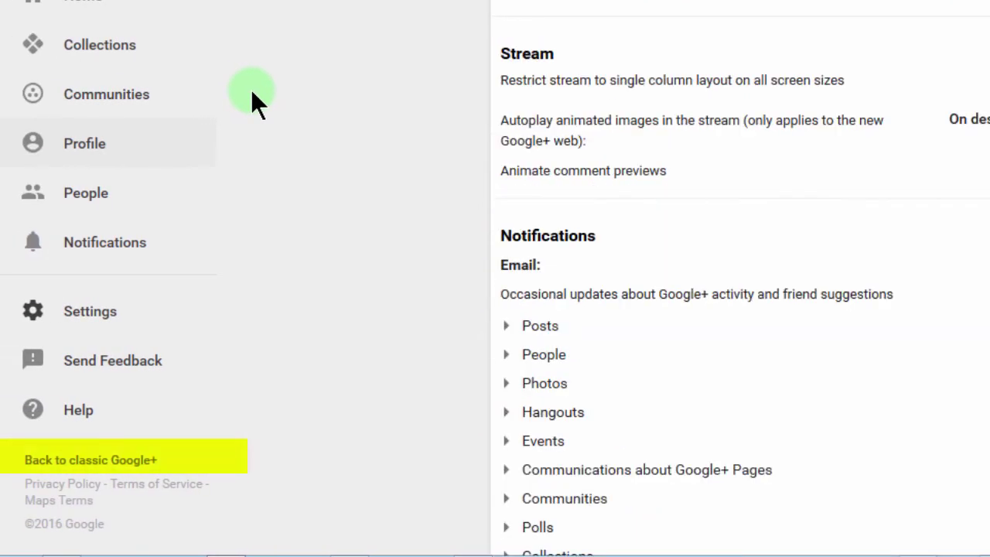
scroll(252, 93, down, 12)
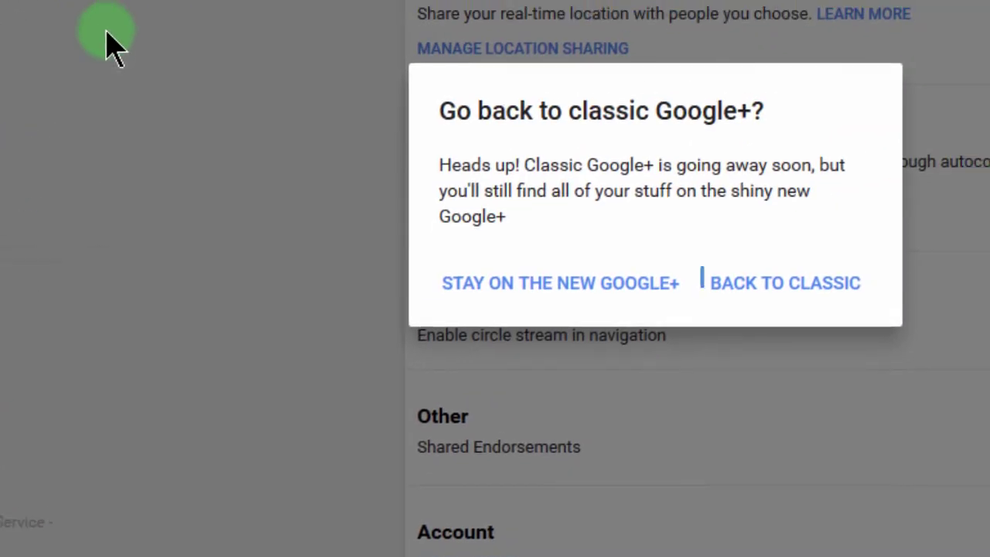
Confirm reverting to classic Google+, then visit Home via the navigation menu
key(Return)
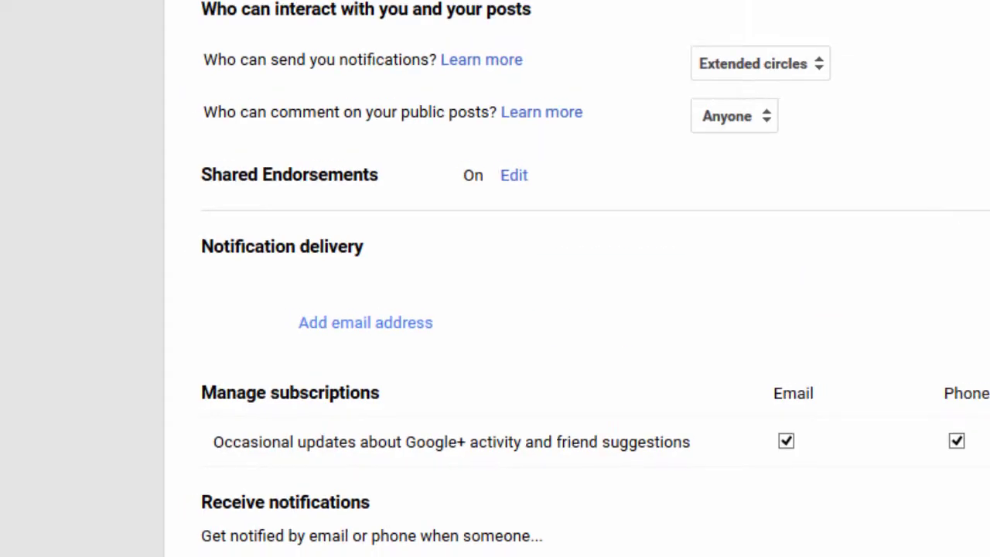
click(124, 33)
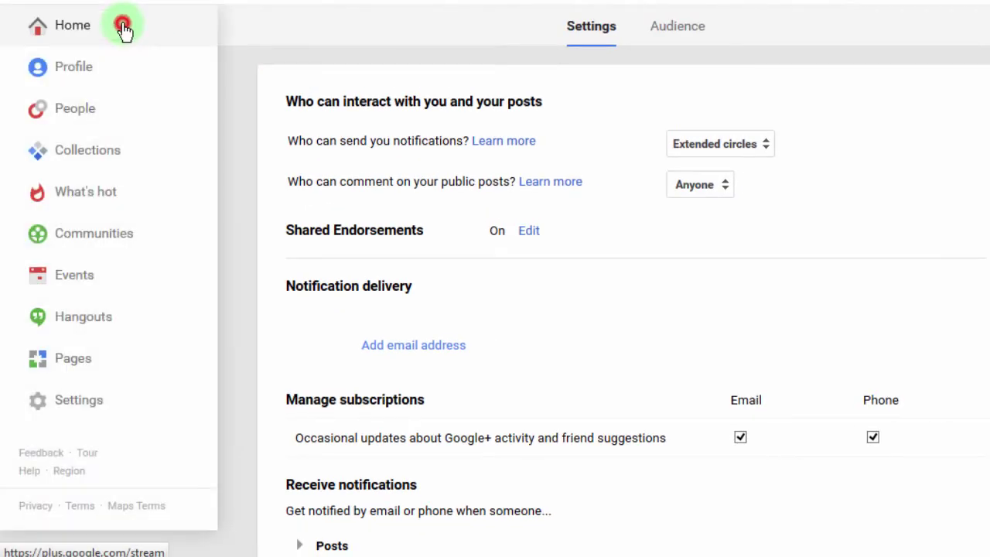
click(117, 63)
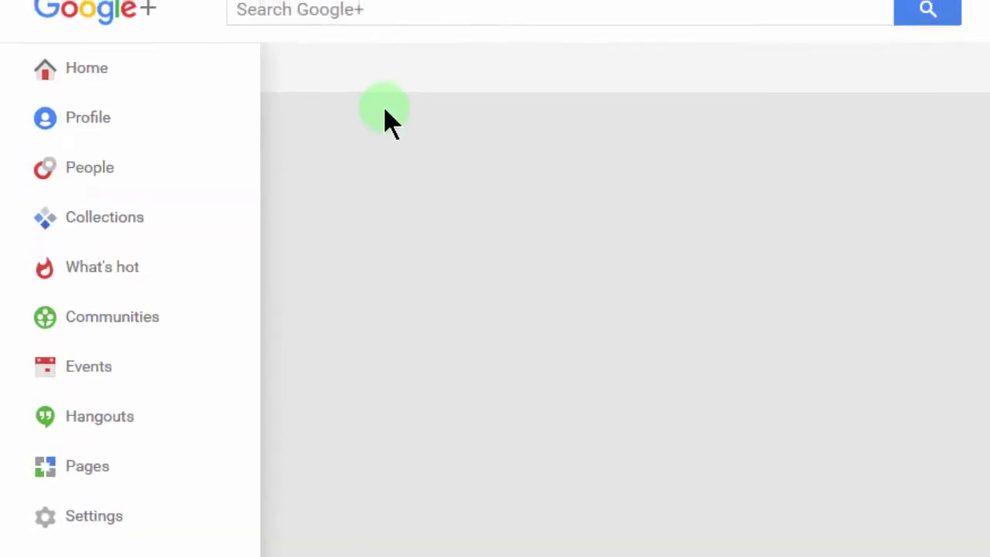
click(123, 48)
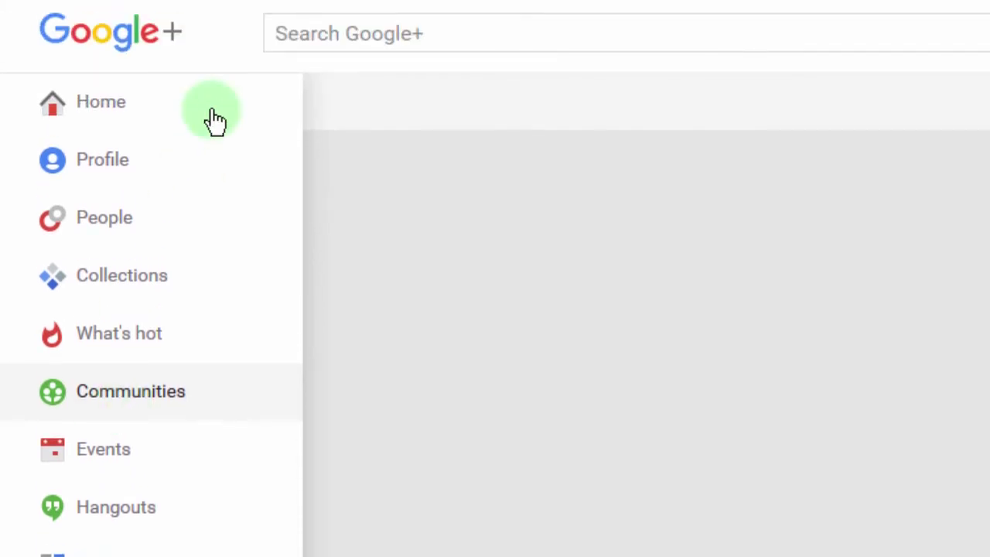
click(102, 219)
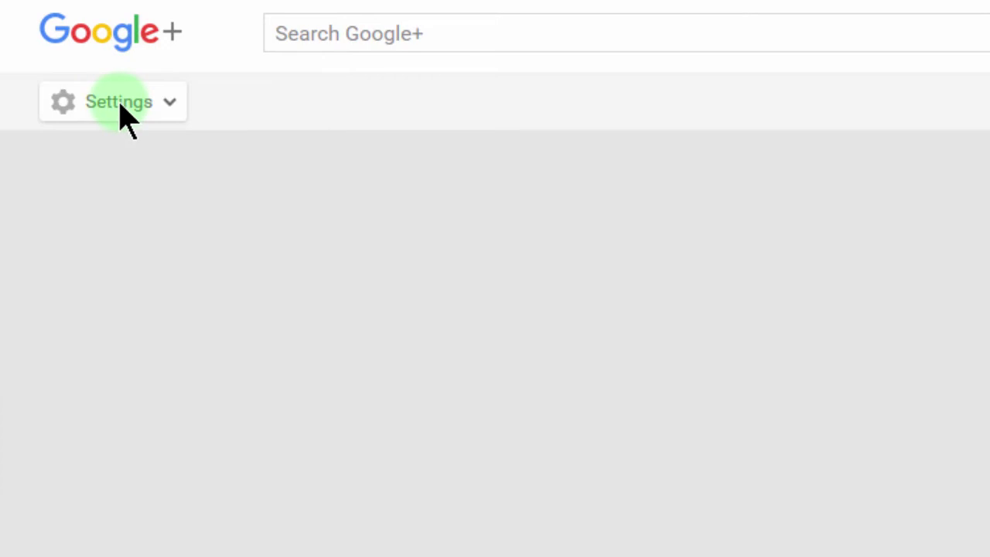
Go to Profile from the navigation menu and inspect the numeric profile URL in the address bar
mouse_move(119, 115)
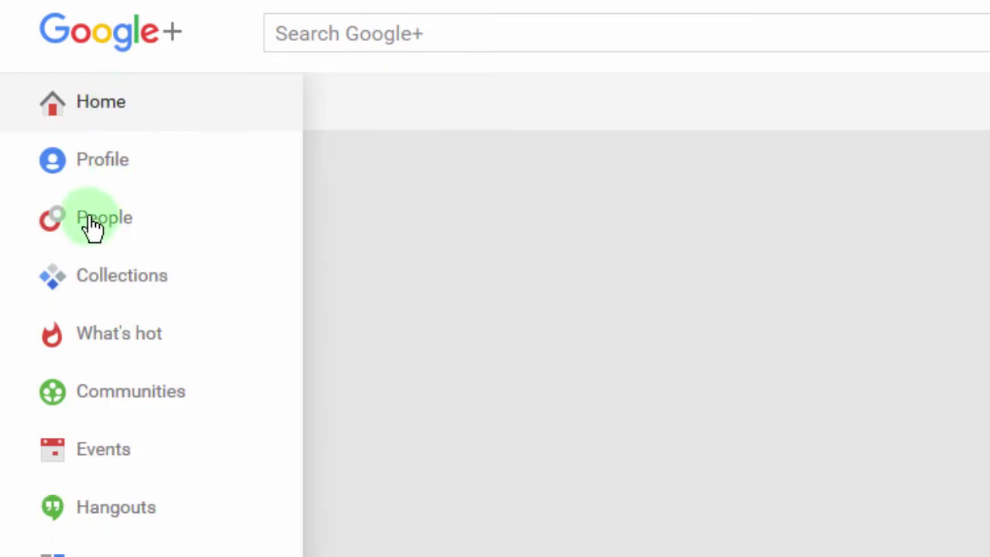
click(108, 172)
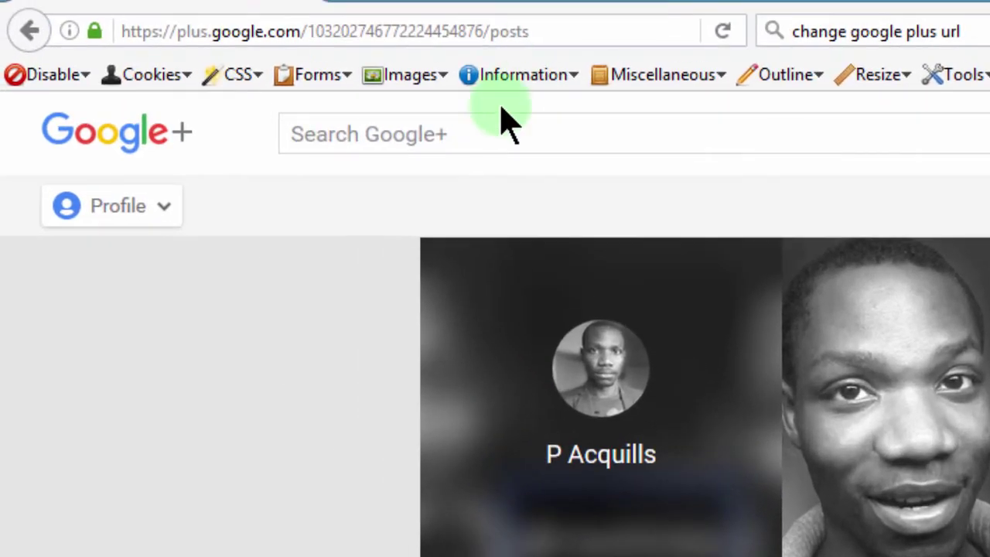
click(549, 31)
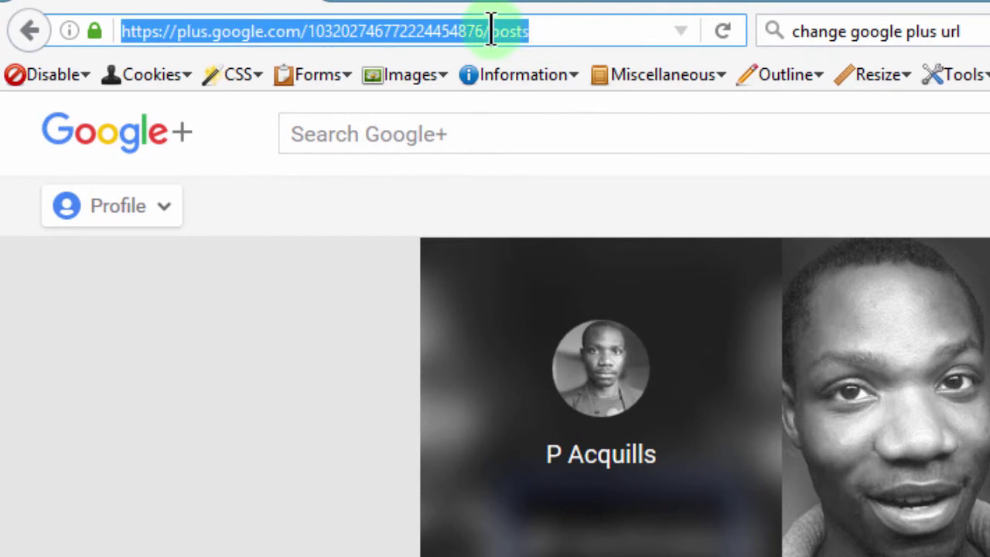
click(490, 28)
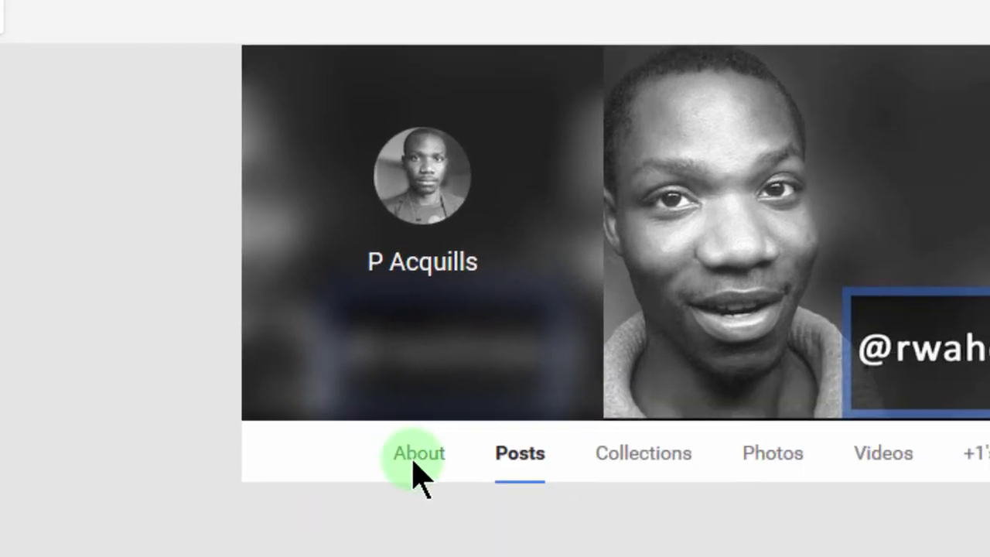
Switch to the About tab and scroll down to the empty Links card and its Edit link
click(420, 463)
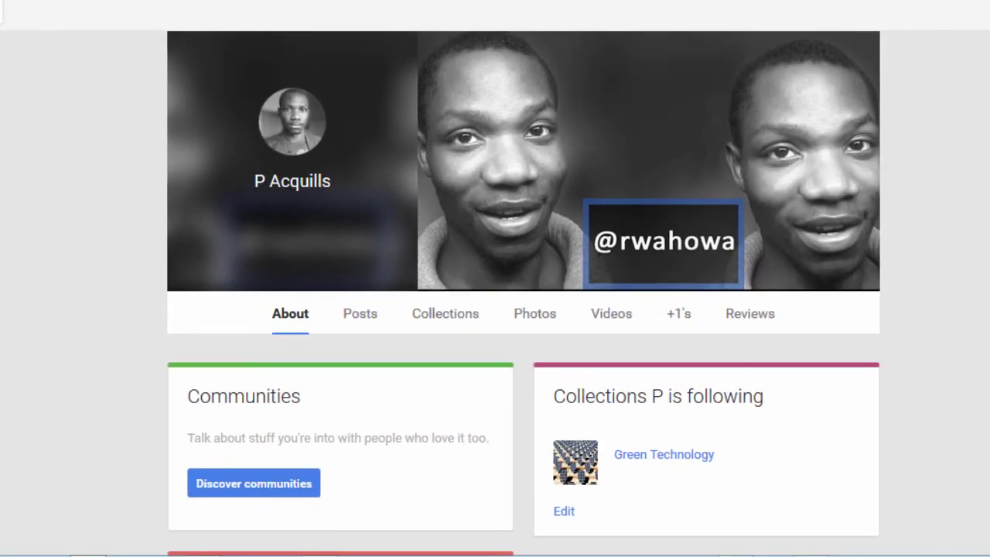
scroll(495, 278, down, 5)
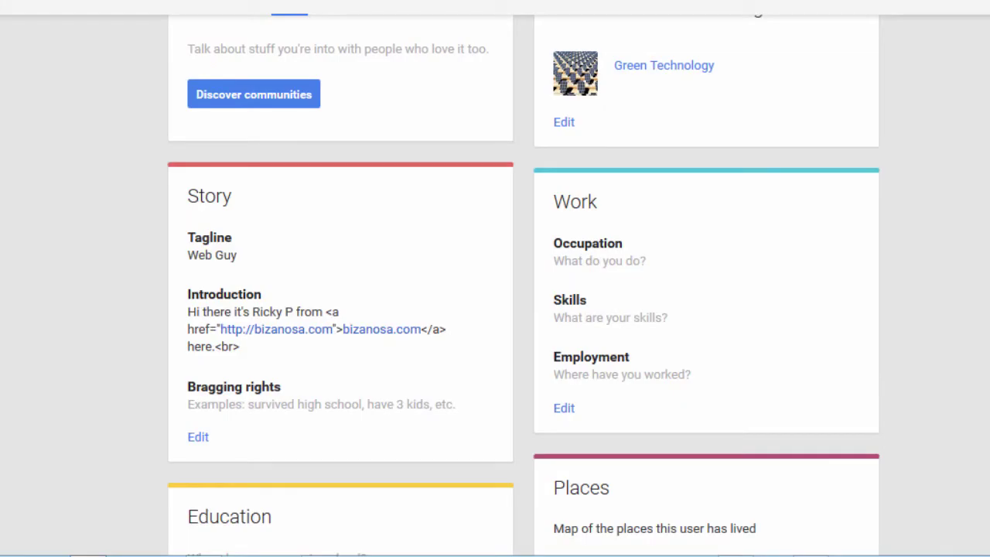
scroll(524, 286, down, 6)
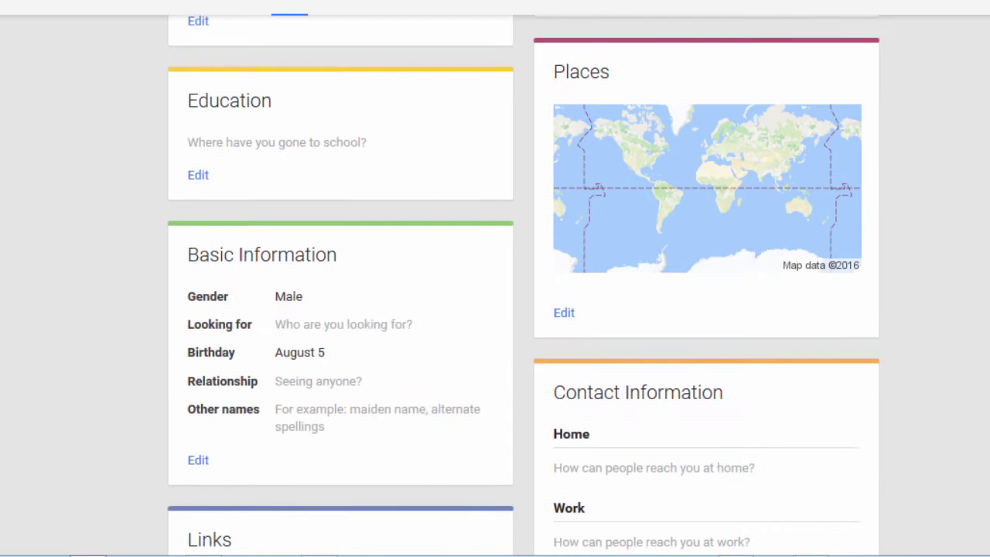
scroll(641, 379, down, 3)
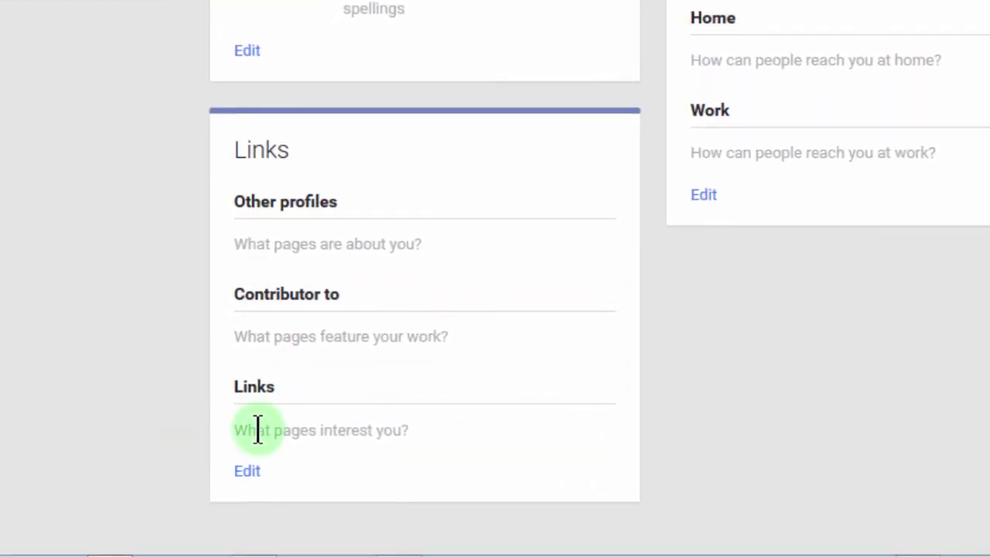
click(268, 427)
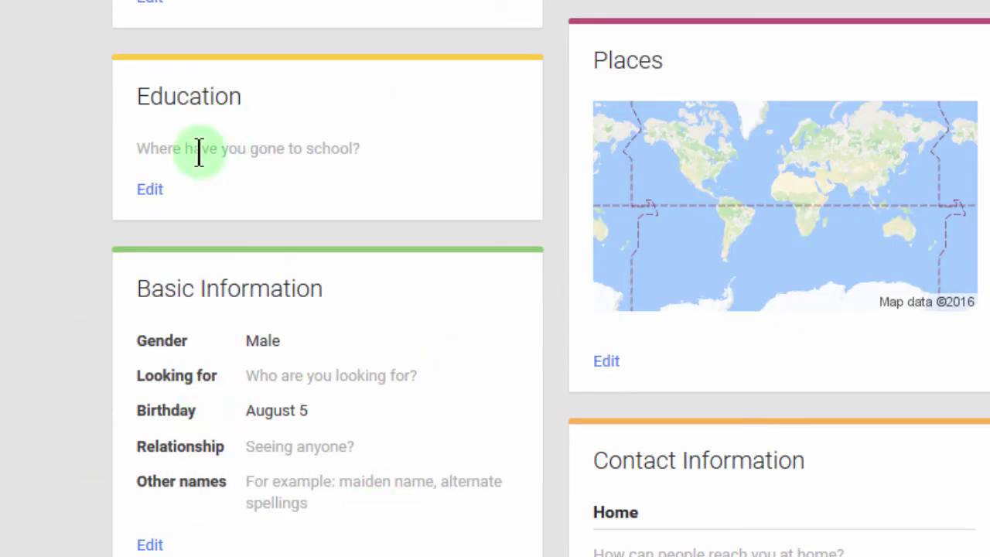
scroll(495, 279, up, 15)
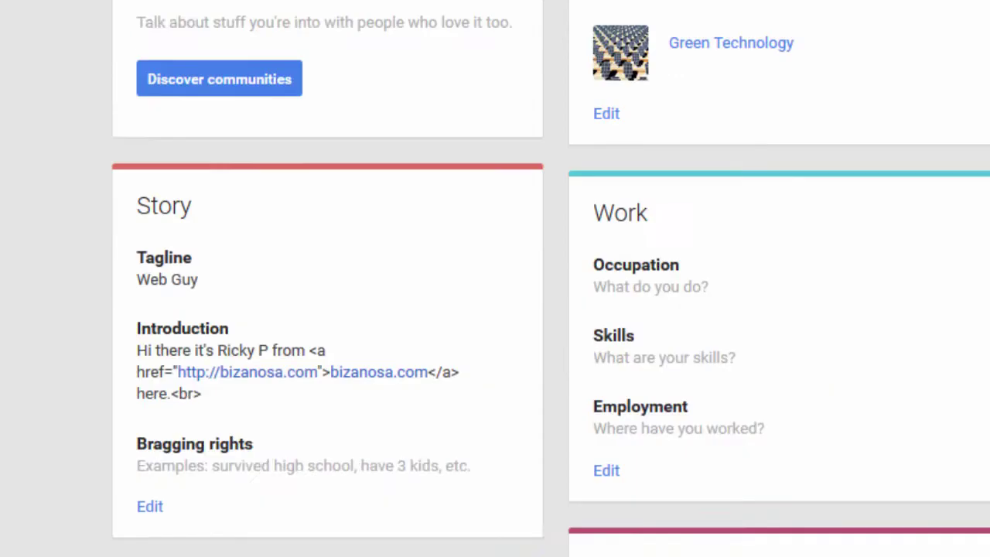
scroll(495, 278, up, 3)
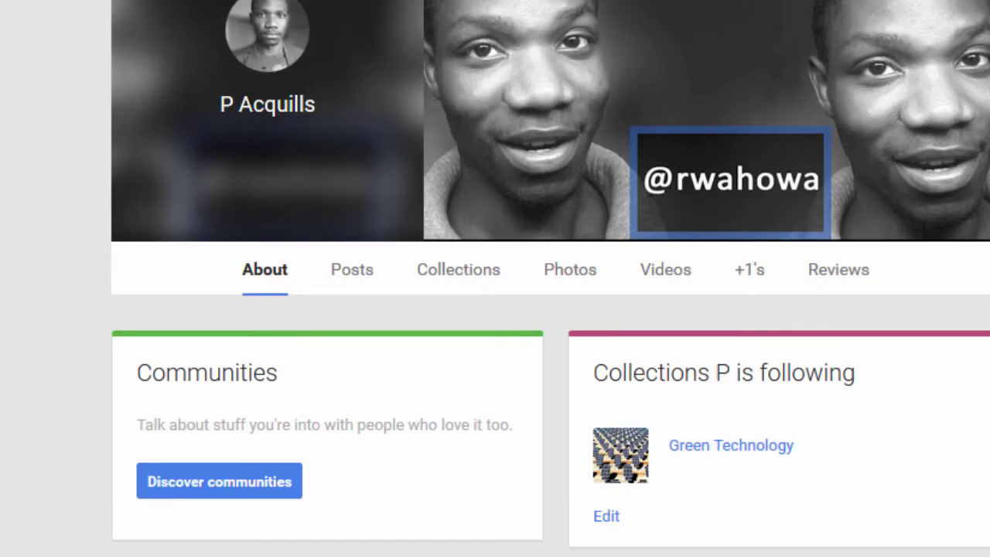
scroll(496, 278, down, 3)
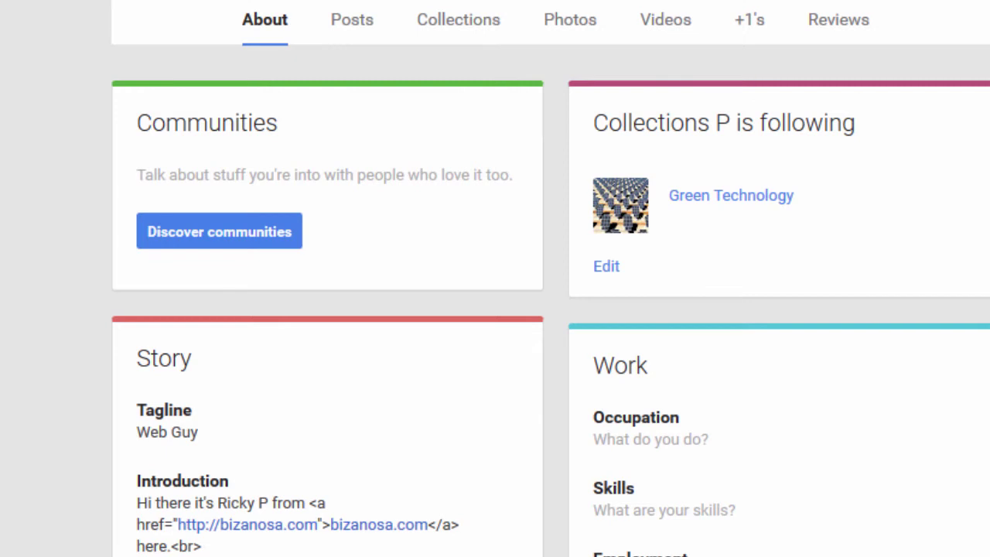
scroll(495, 279, down, 4)
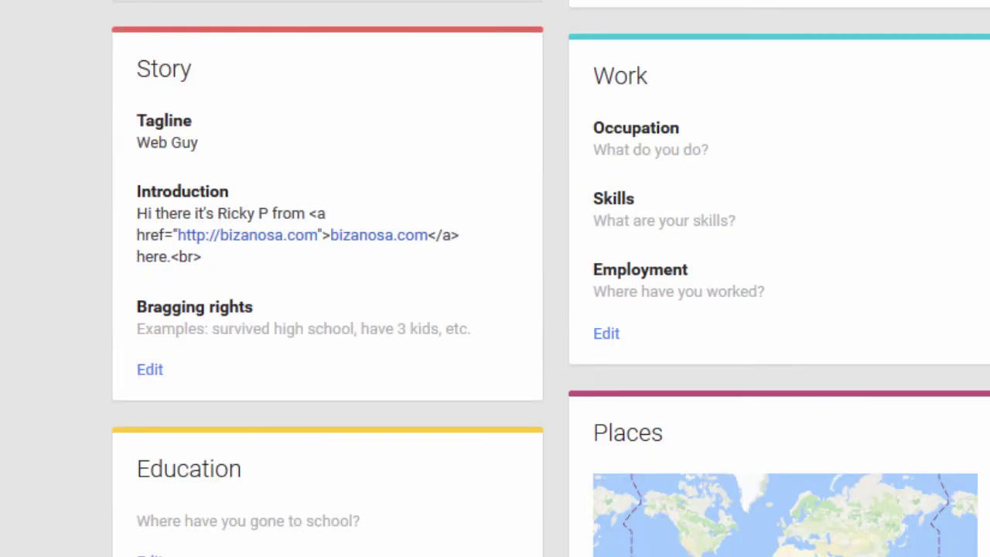
scroll(495, 278, down, 1)
scroll(551, 278, down, 1)
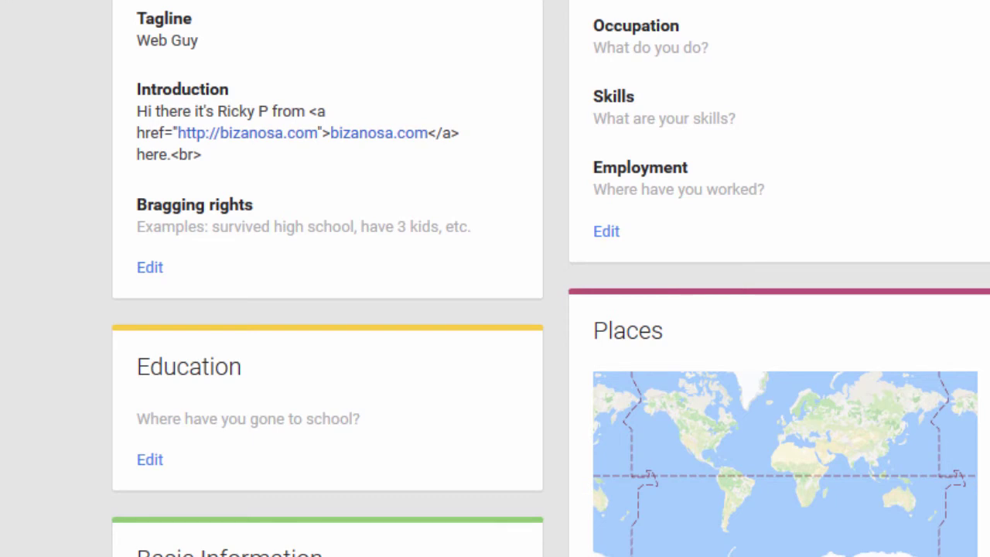
scroll(495, 279, down, 10)
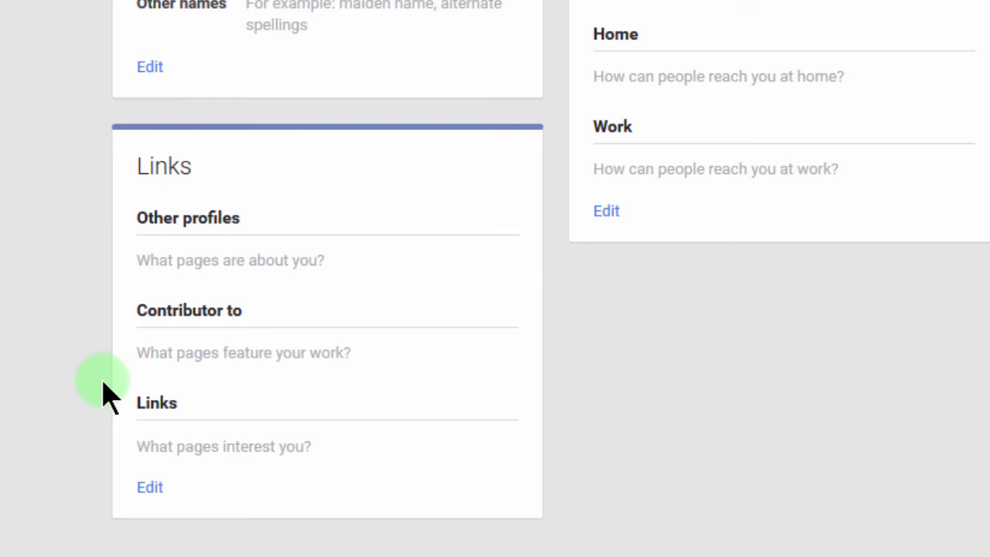
click(150, 491)
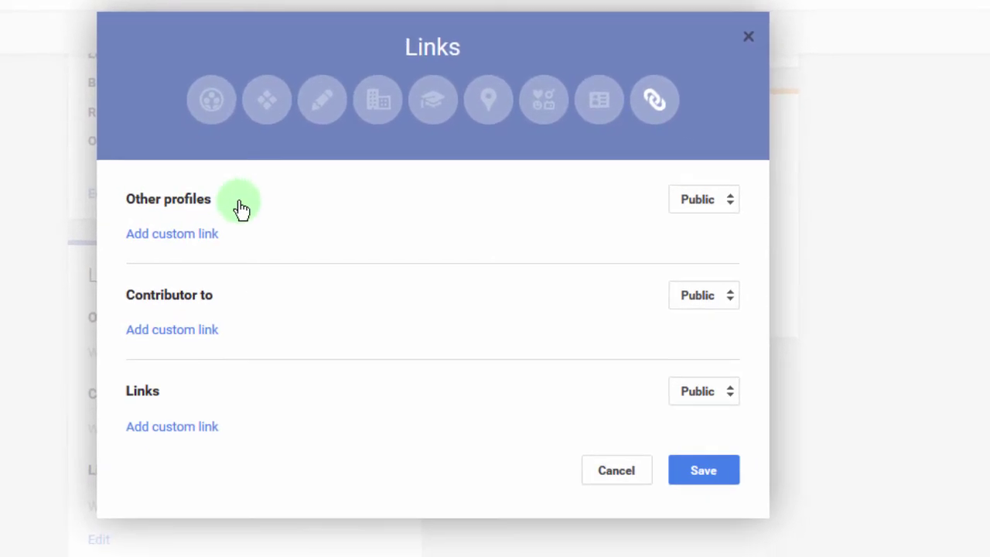
click(169, 232)
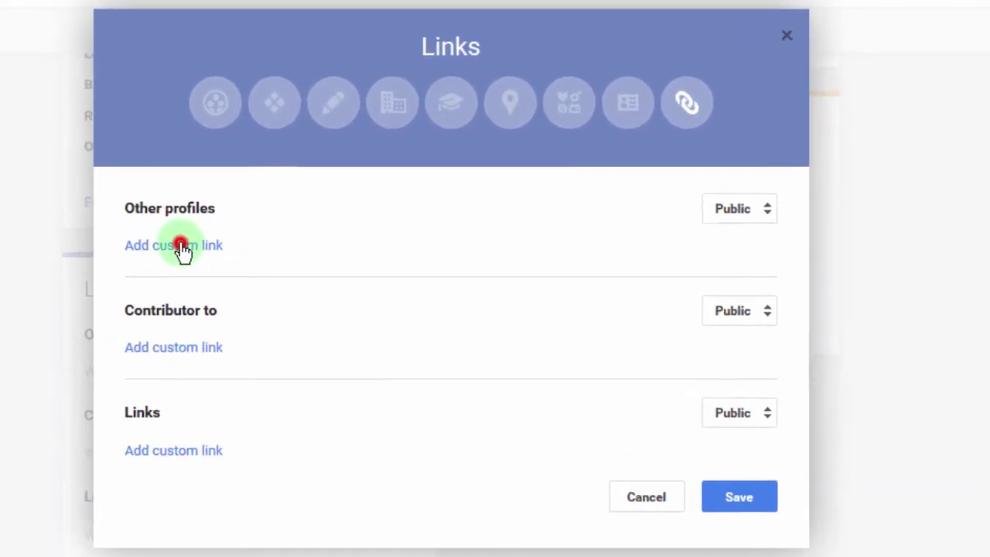
click(179, 239)
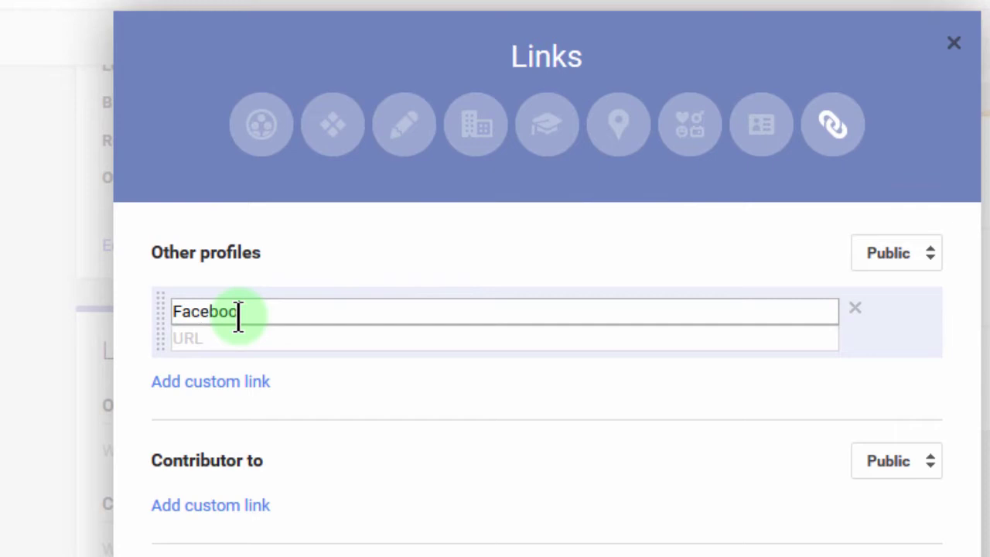
click(250, 338)
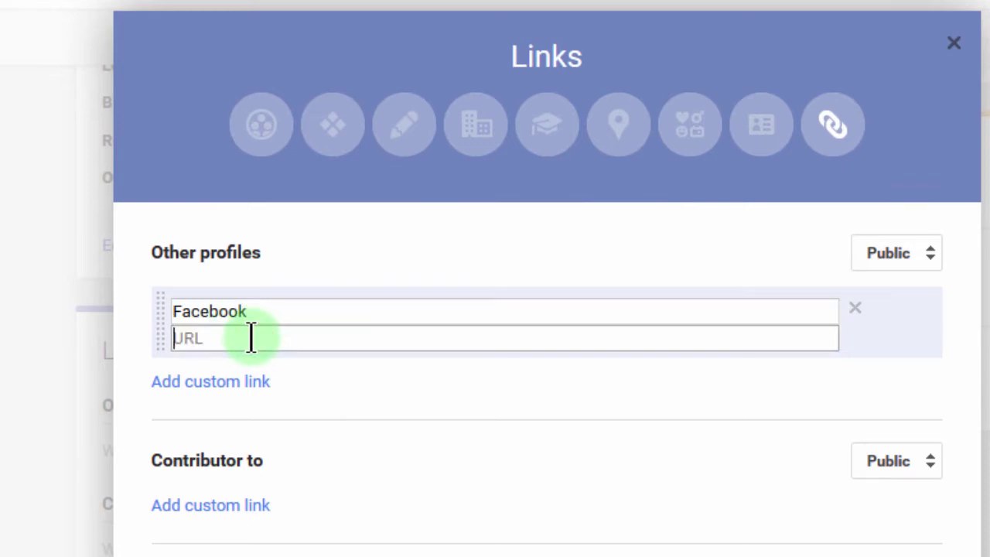
text(facebook.com/bizanosa)
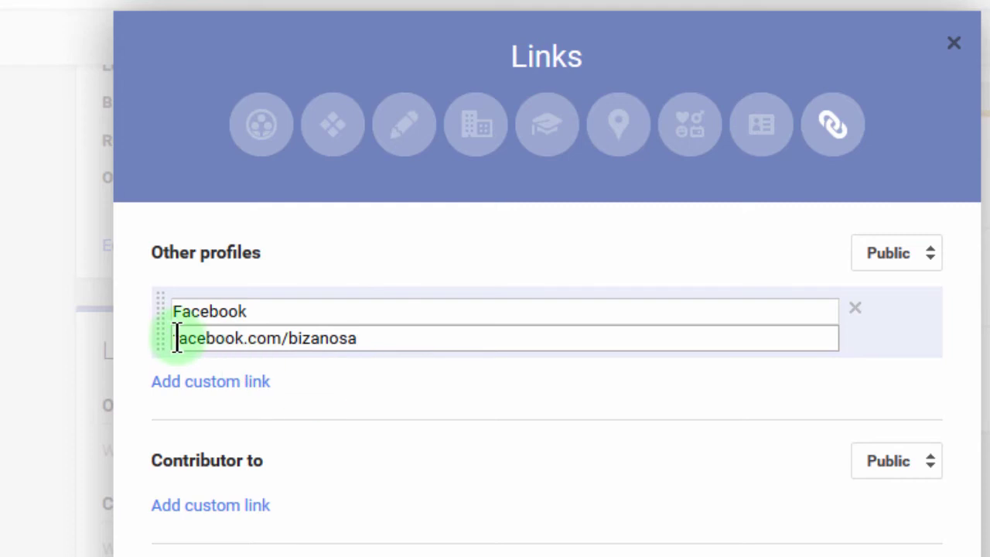
text(http)
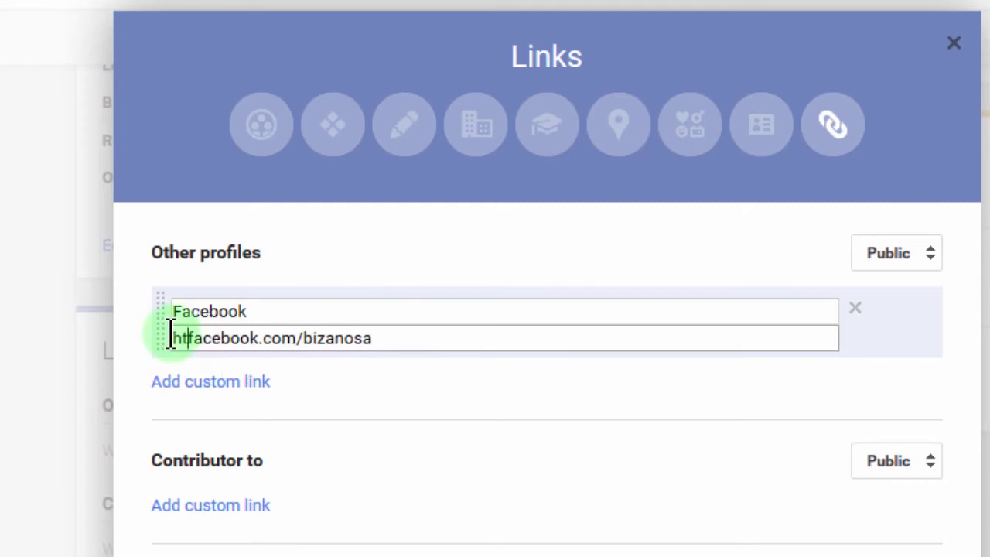
text(:)
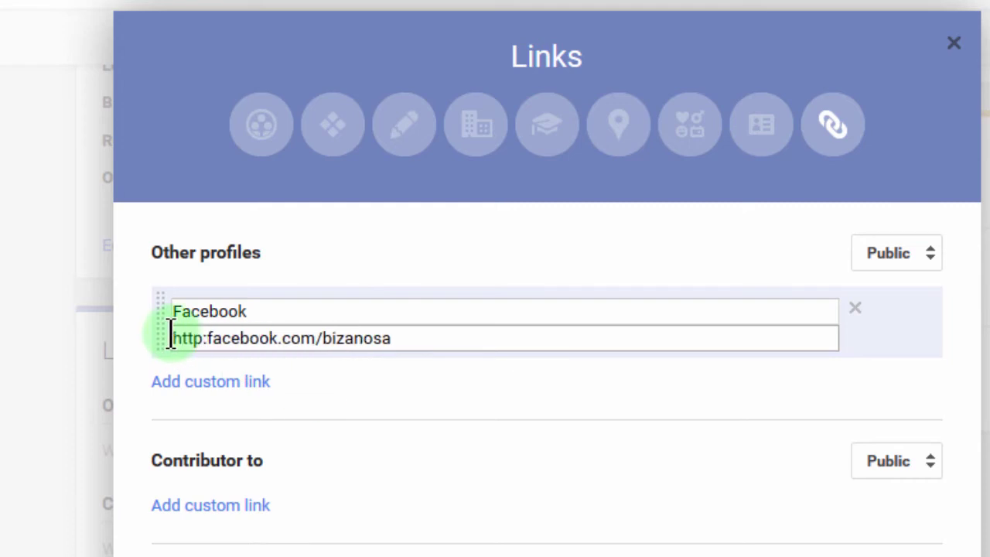
text(//)
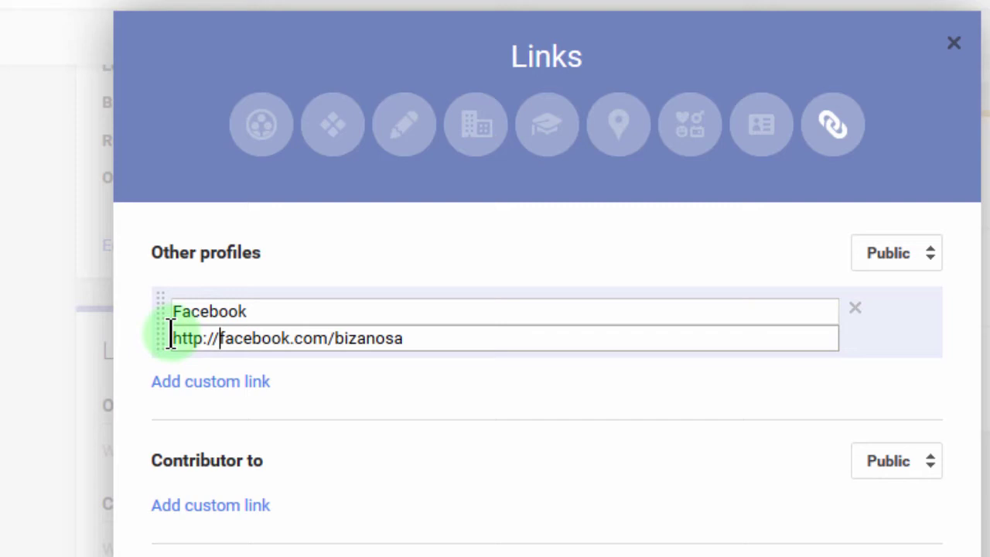
Add a second, still-empty custom link row under Other profiles
click(339, 387)
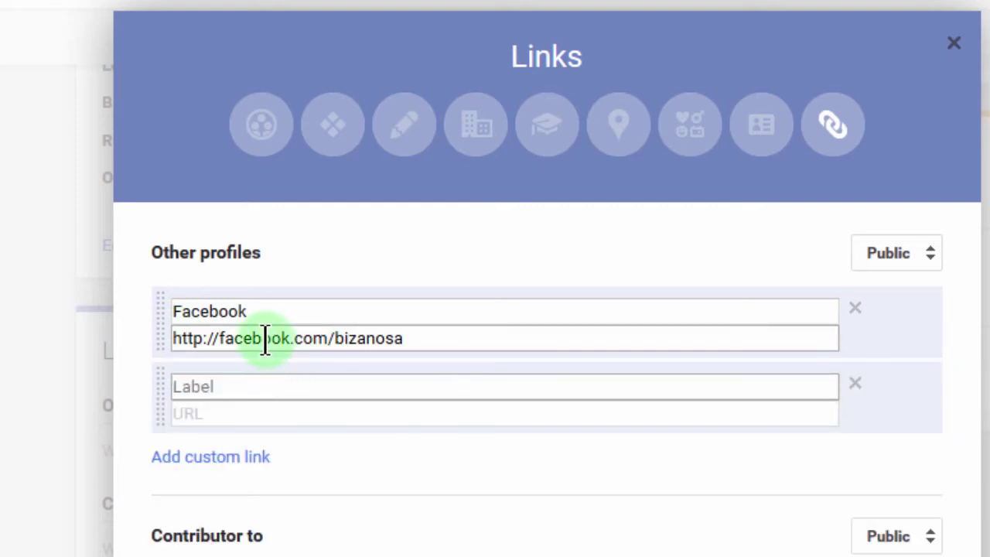
click(221, 387)
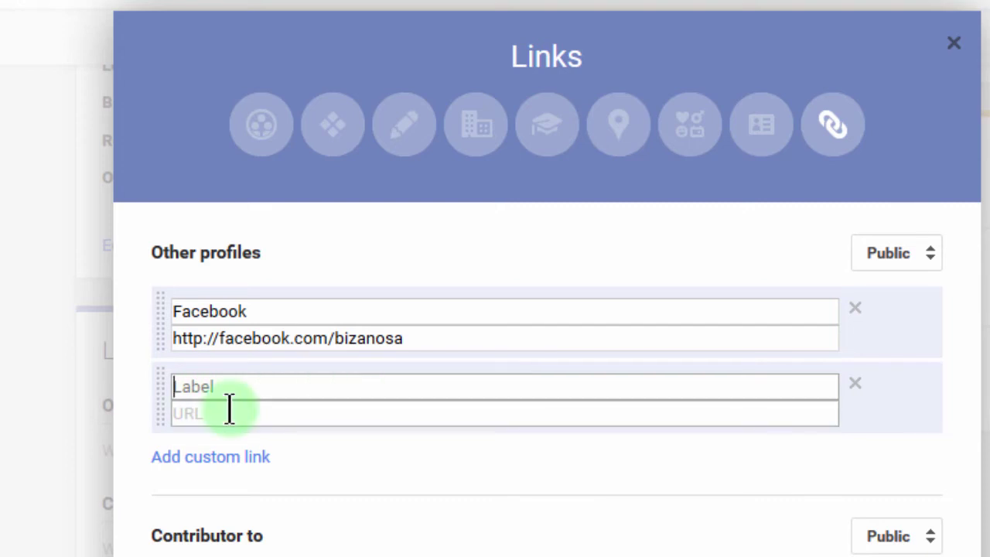
scroll(229, 411, down, 3)
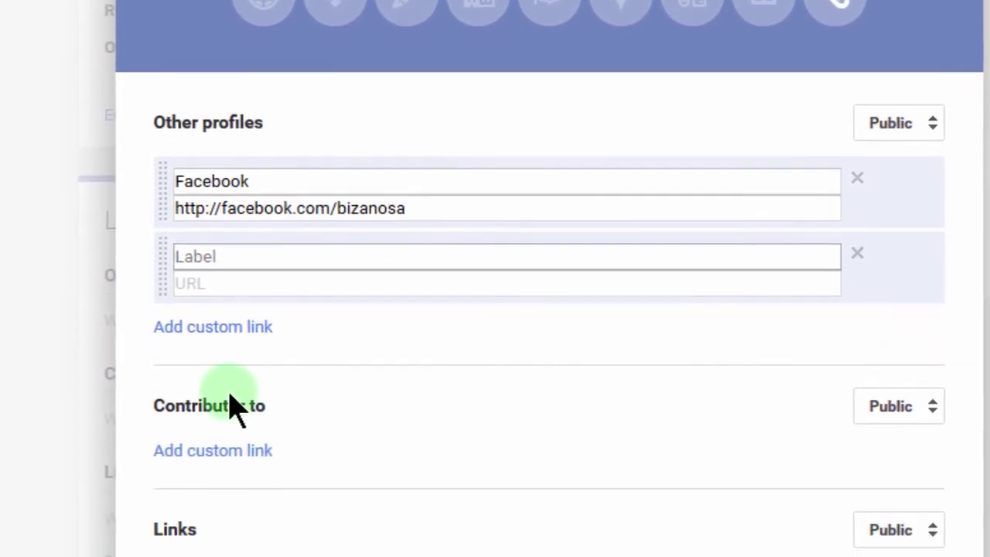
scroll(229, 410, down, 3)
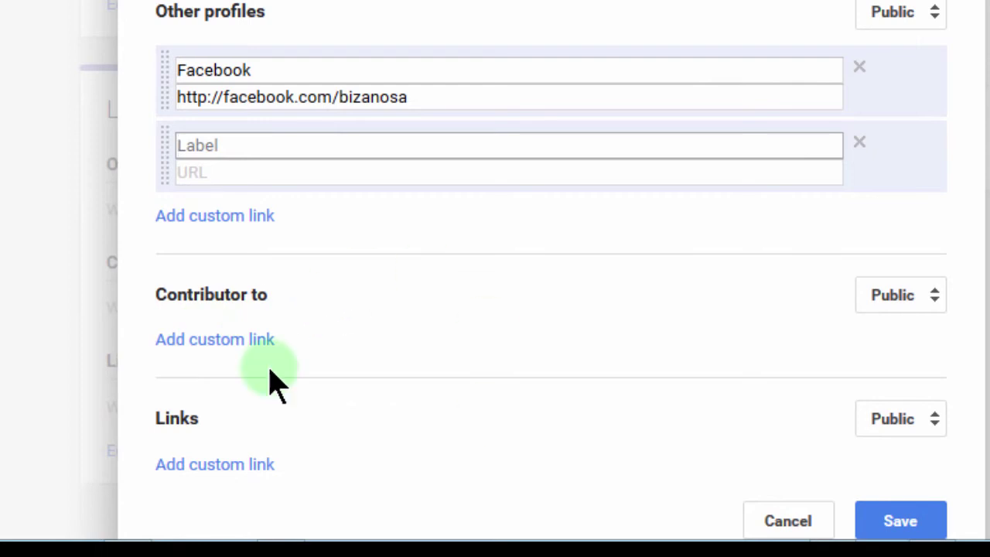
click(235, 339)
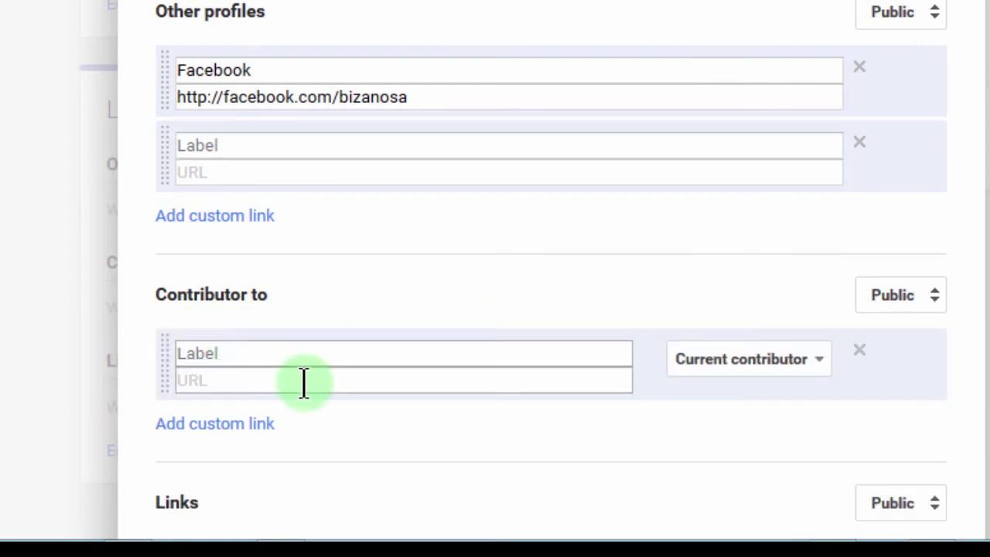
scroll(225, 224, down, 3)
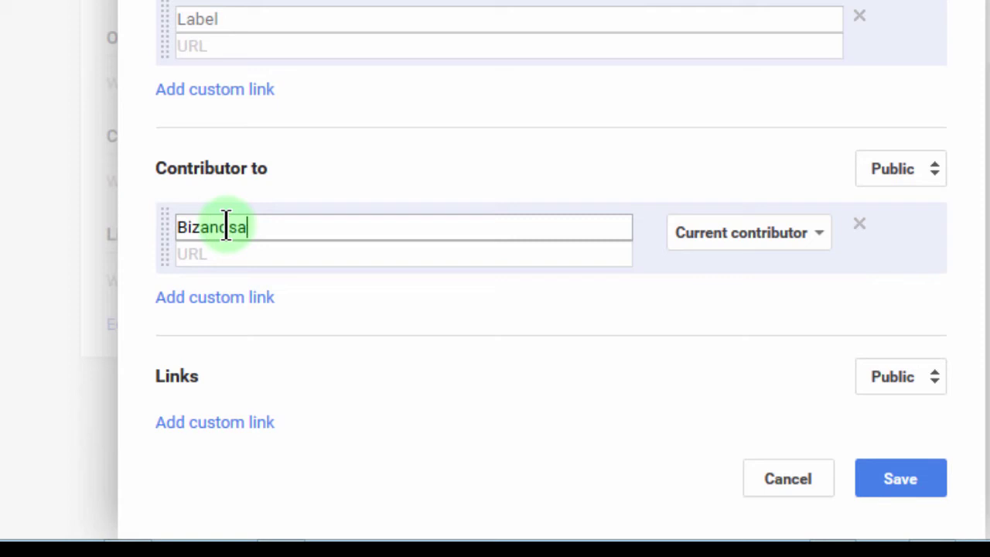
click(283, 257)
text(http://facebook.com/bizanosa)
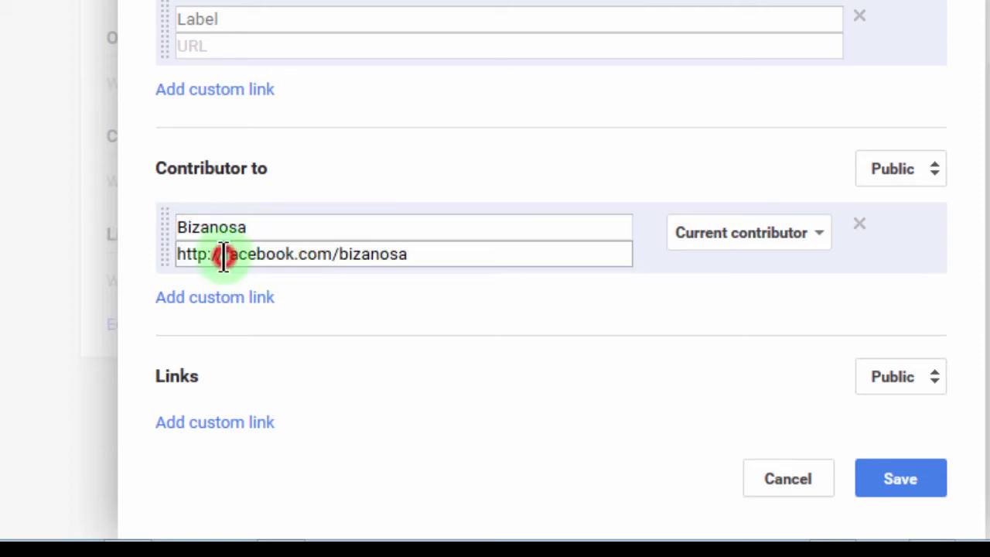
drag(224, 253, 343, 260)
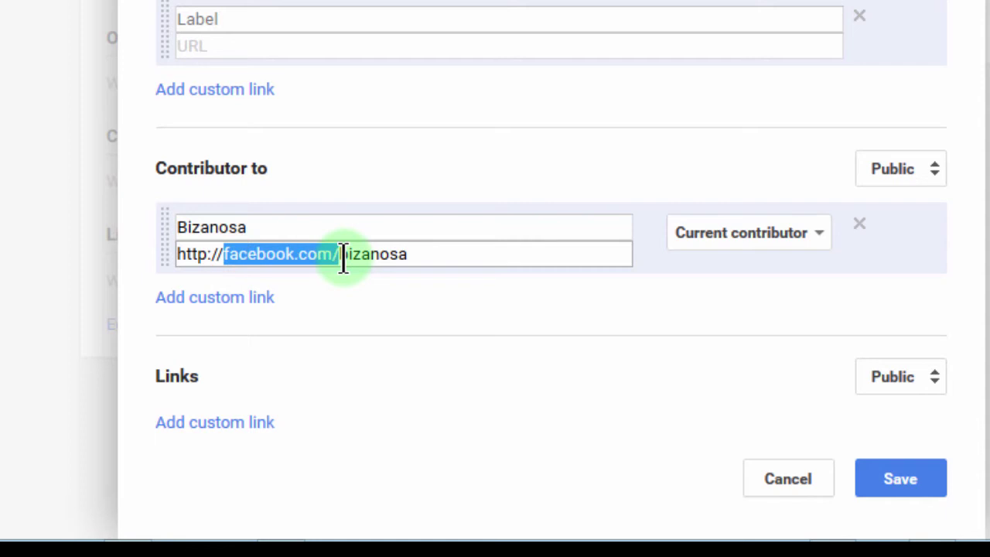
key(BackSpace)
click(323, 254)
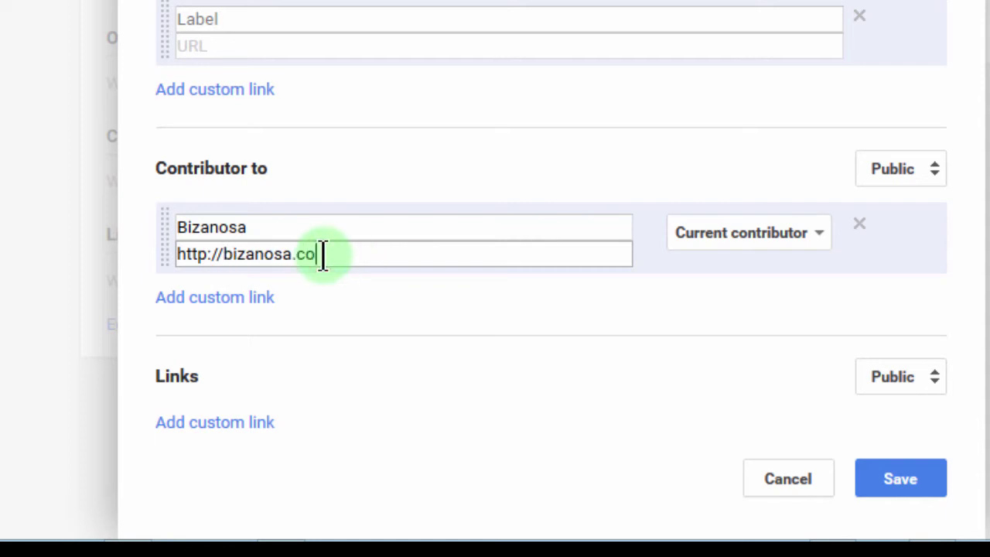
text(.com)
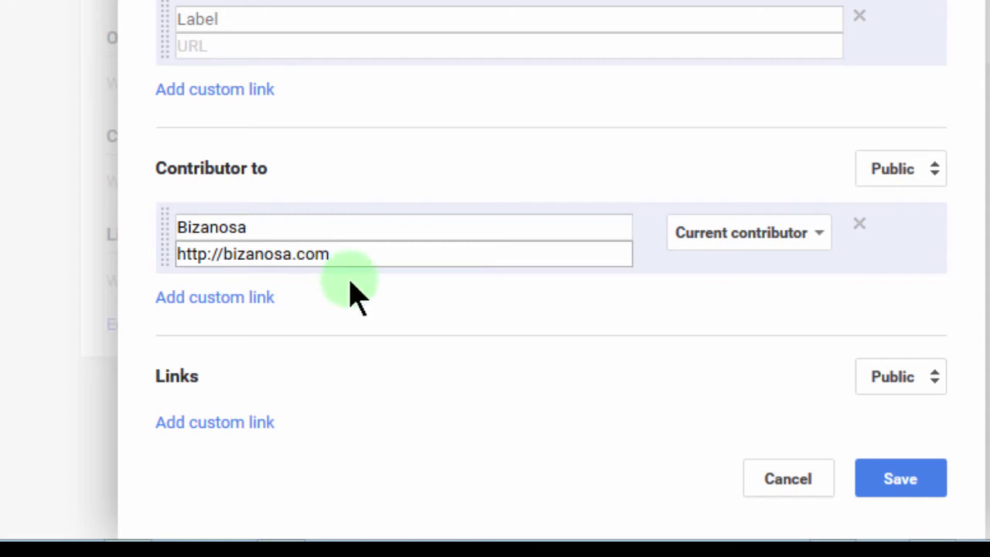
click(346, 300)
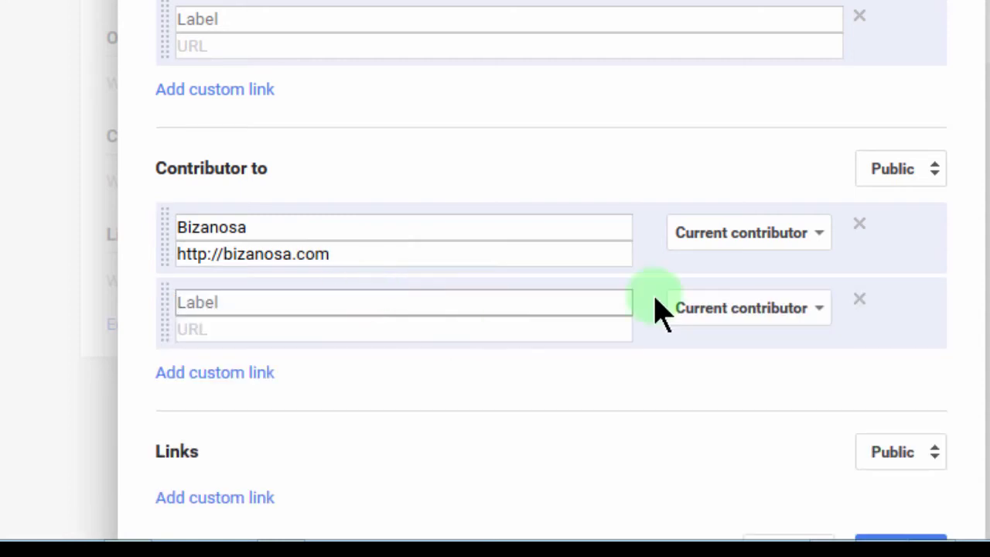
click(859, 299)
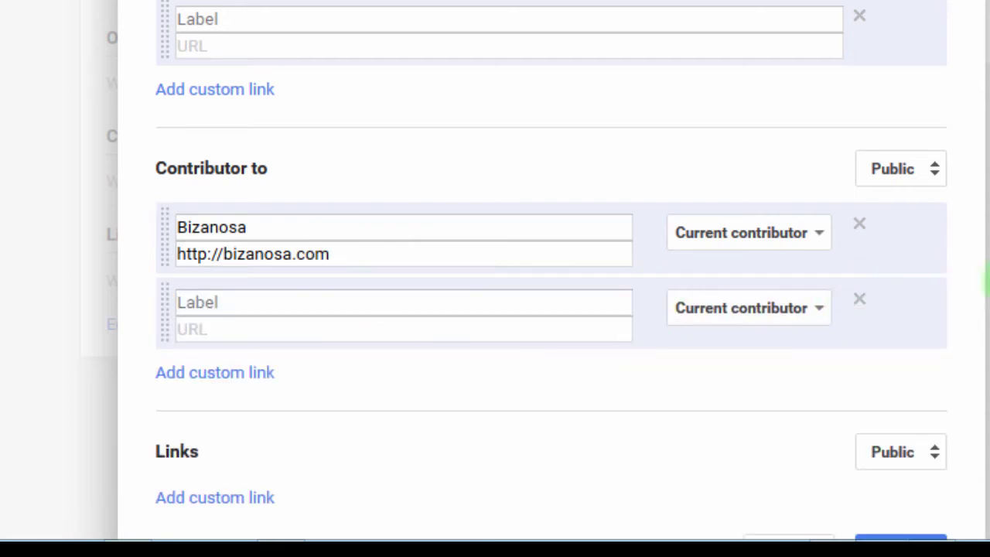
Add an empty custom link row under Links, then save the Facebook and Bizanosa link changes
scroll(441, 397, down, 2)
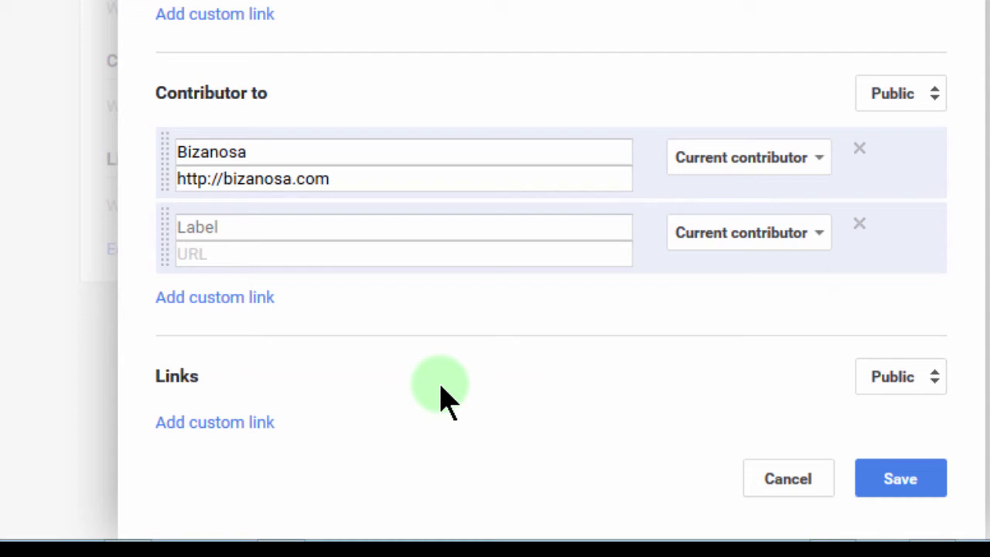
click(214, 426)
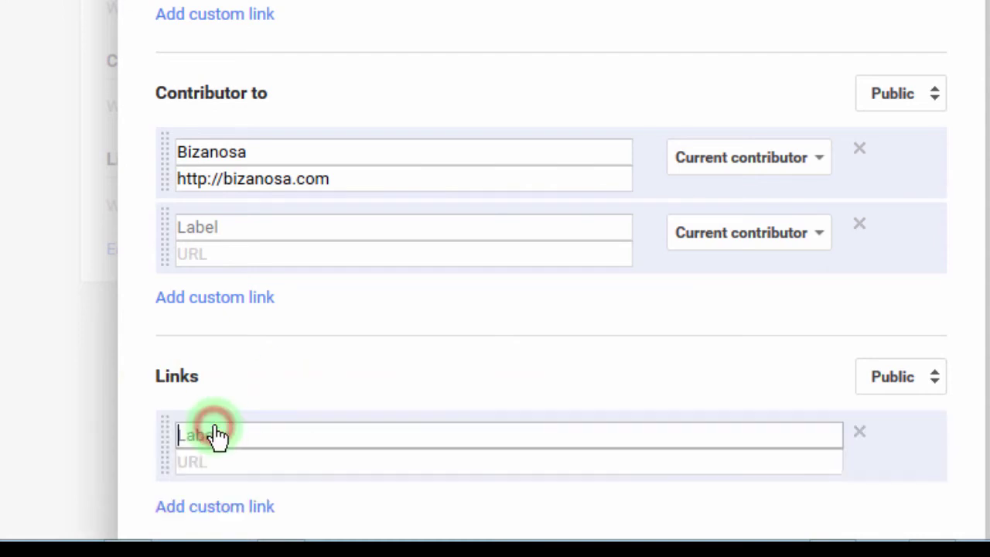
click(179, 443)
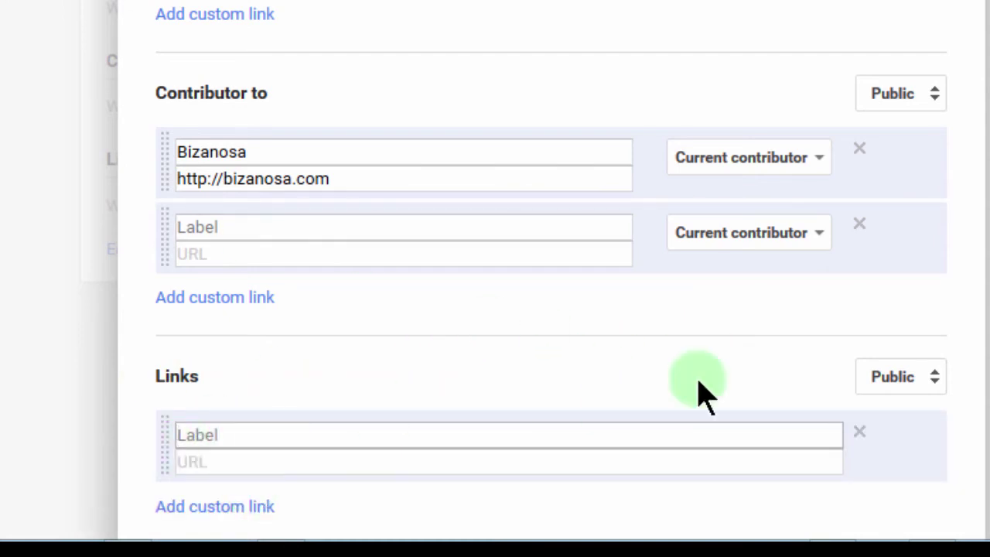
scroll(564, 465, down, 1)
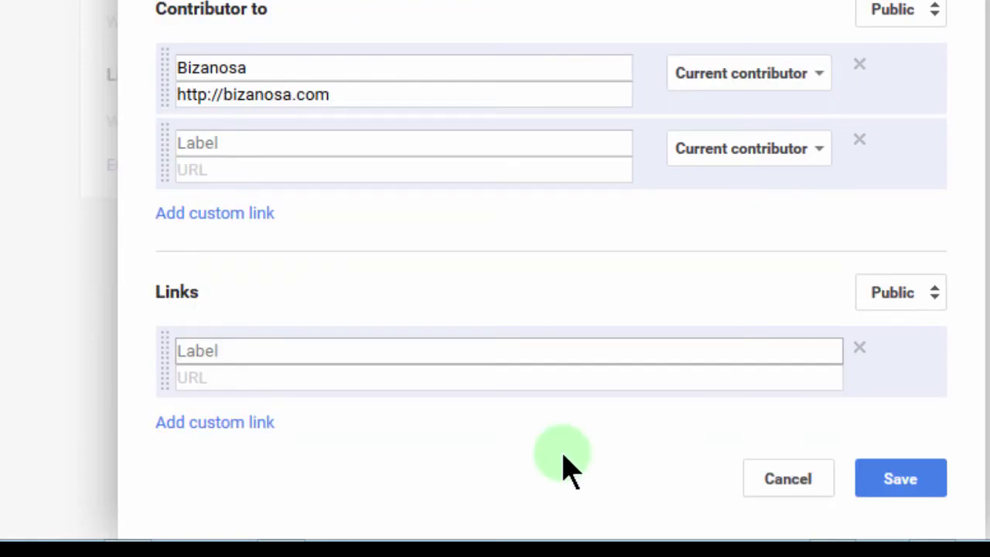
click(902, 480)
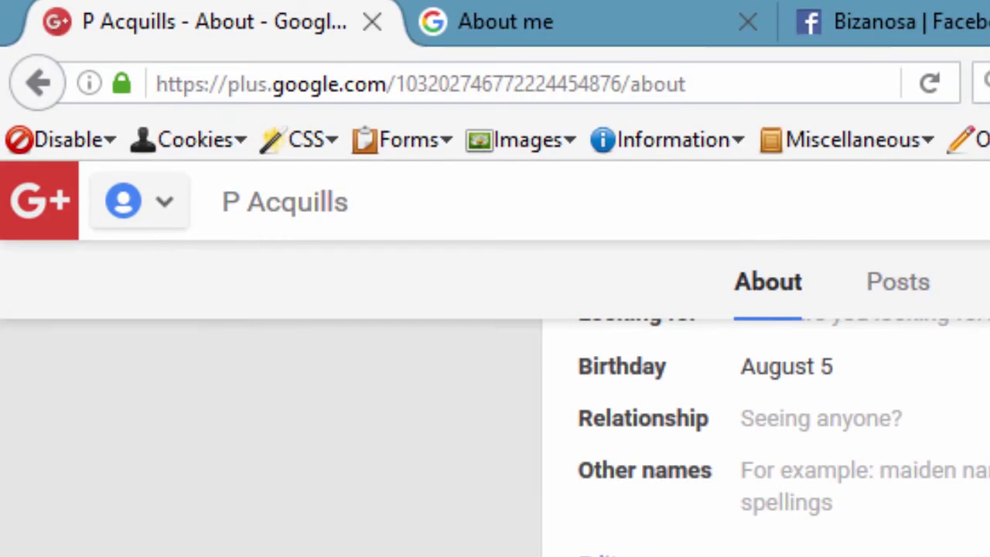
Copy the profile URL up to just before 'about' and open a new Firefox window
key(ctrl+l)
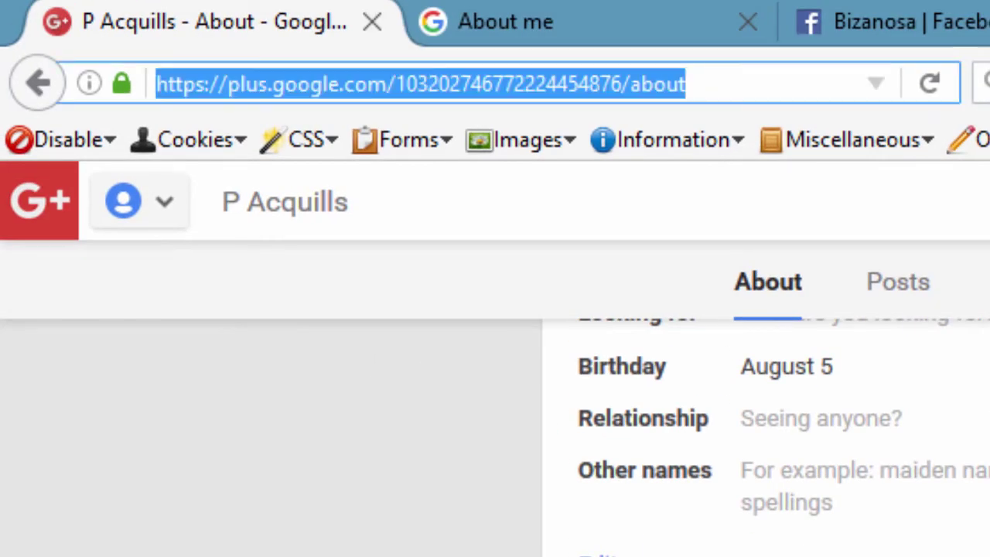
click(468, 83)
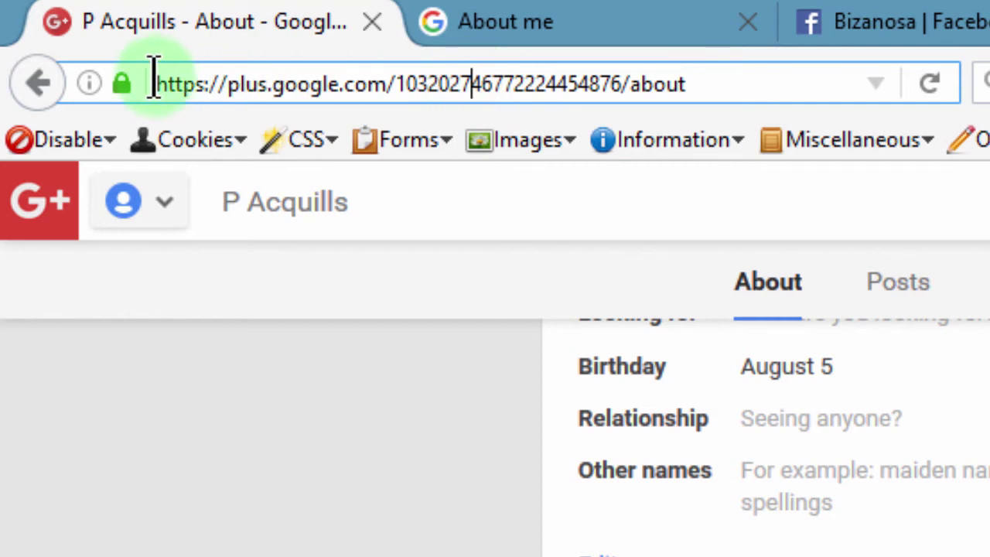
drag(154, 84, 632, 83)
key(ctrl+c)
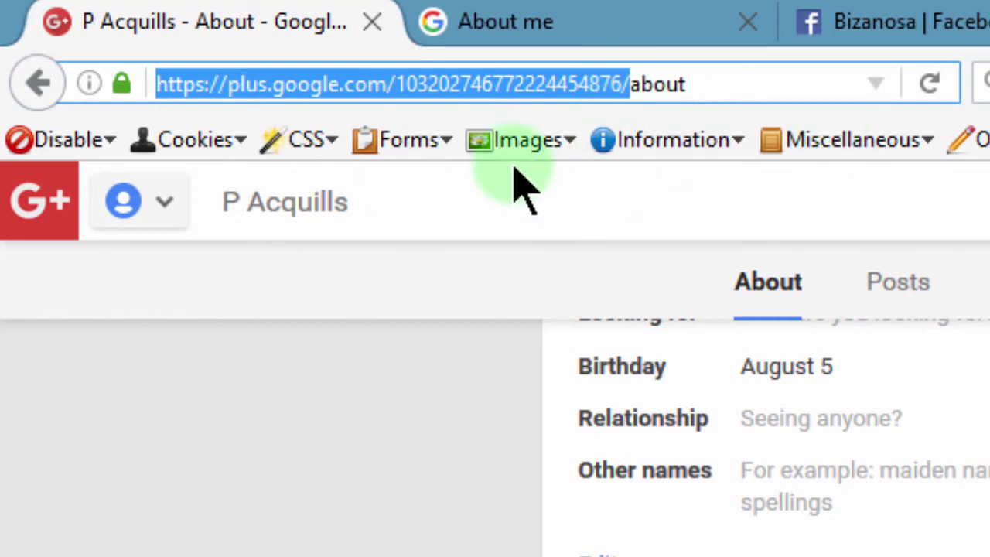
key(ctrl+n)
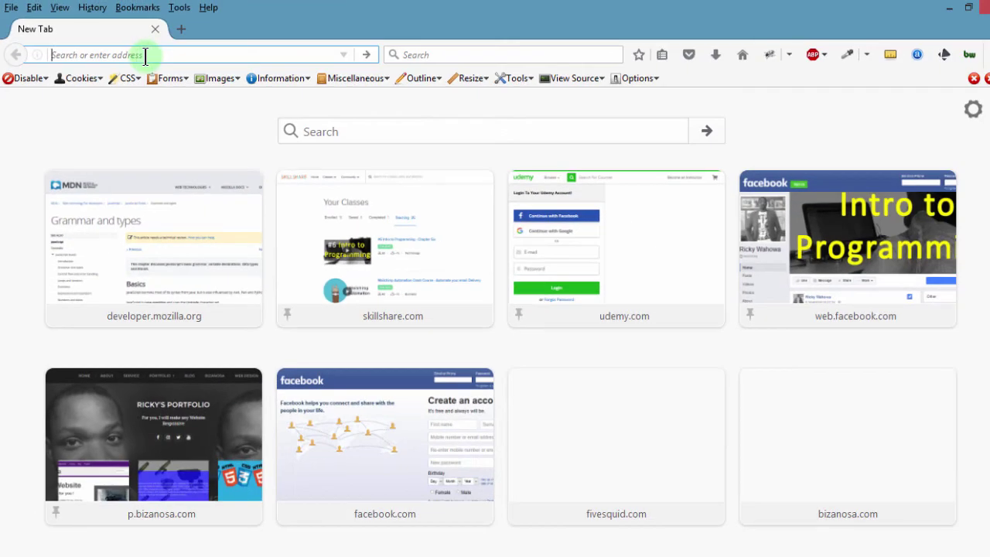
Paste the copied profile address into the new window and load it
key(ctrl+v)
key(Return)
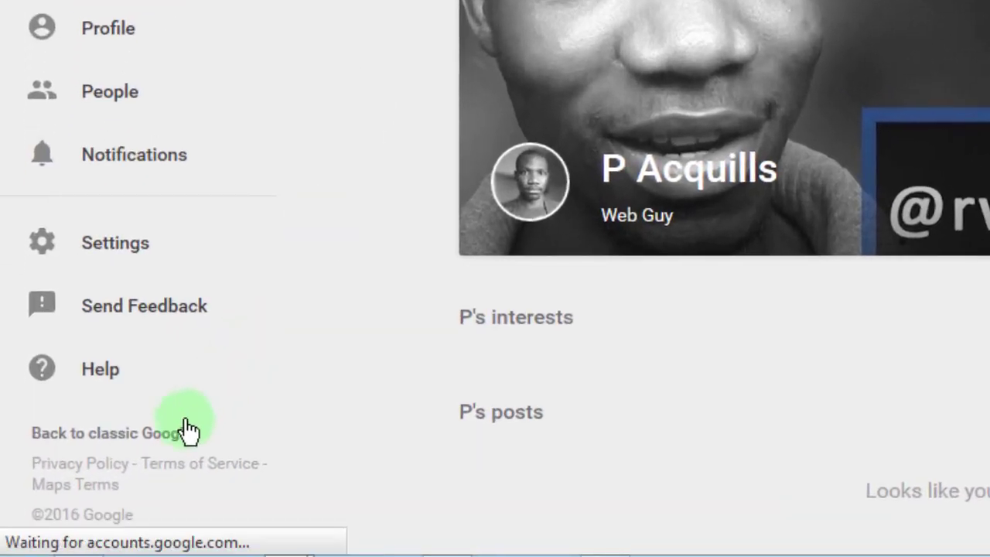
Request classic Google+ and confirm with BACK TO CLASSIC
click(106, 438)
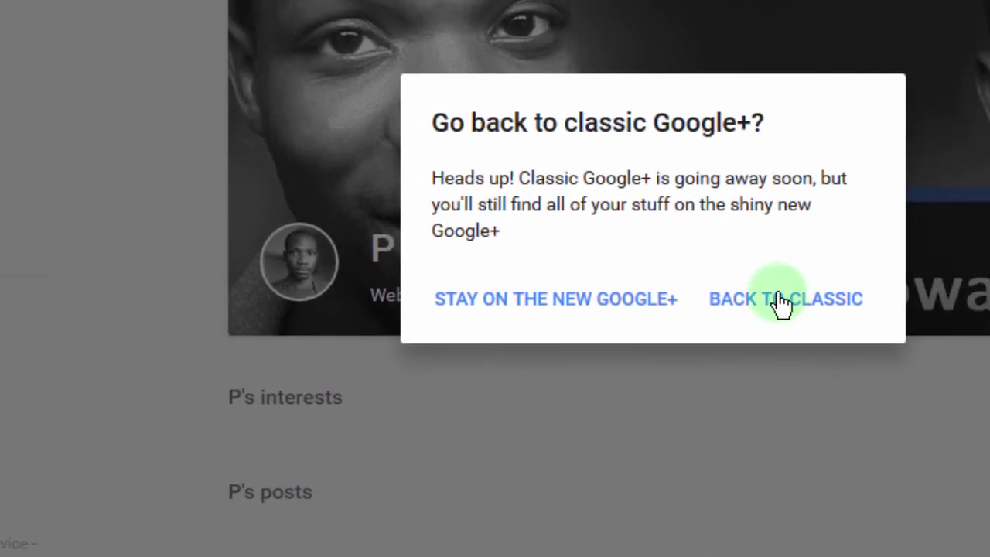
click(834, 280)
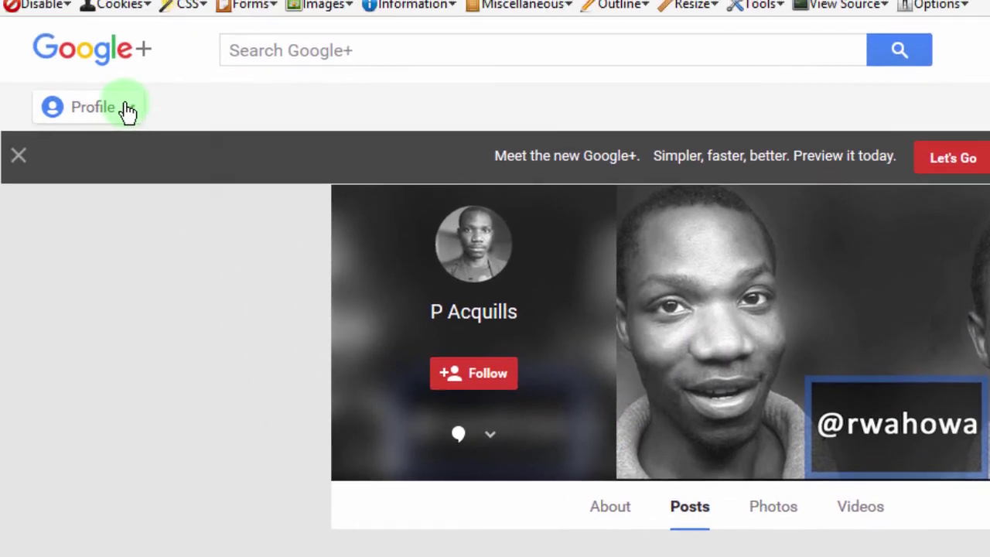
Choose Profile from the main navigation menu to show your own profile's Posts tab
click(127, 111)
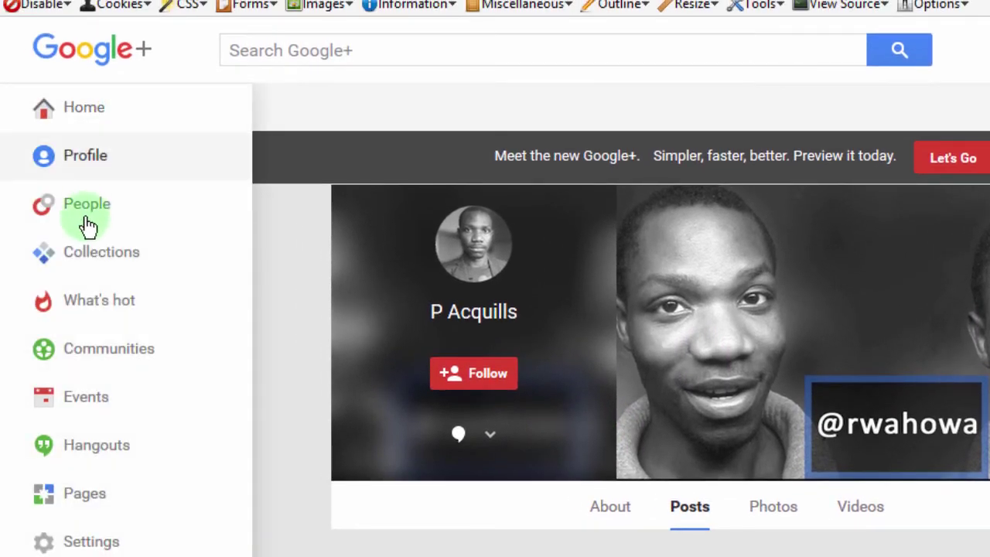
click(86, 164)
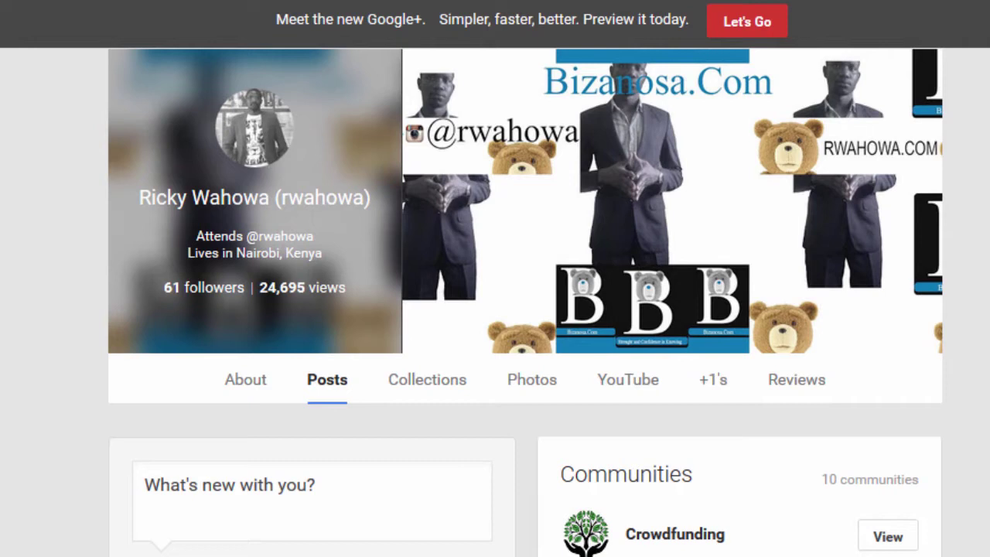
Switch to the About tab, scroll to the Links card listing rwahowa.com, and start editing it
scroll(661, 364, down, 10)
scroll(661, 364, up, 10)
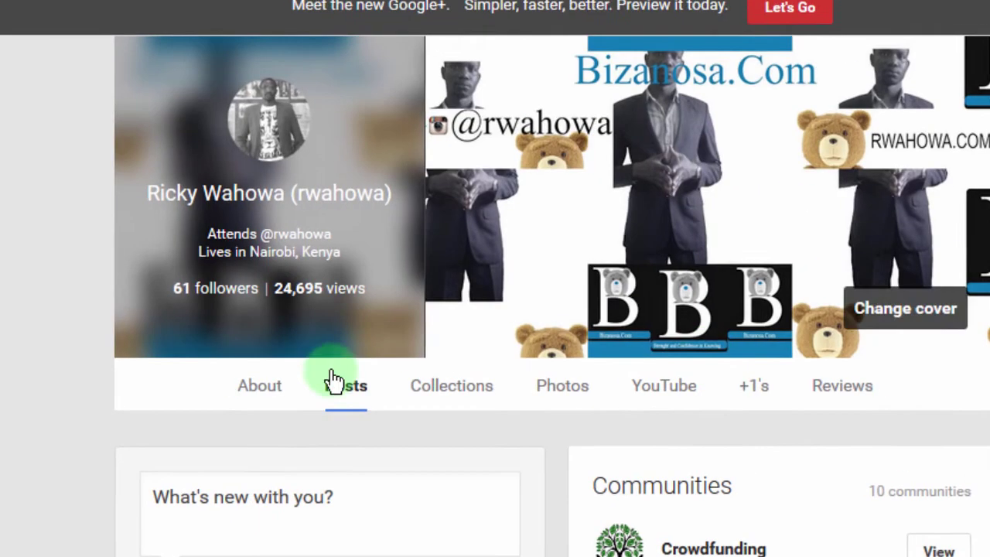
click(272, 394)
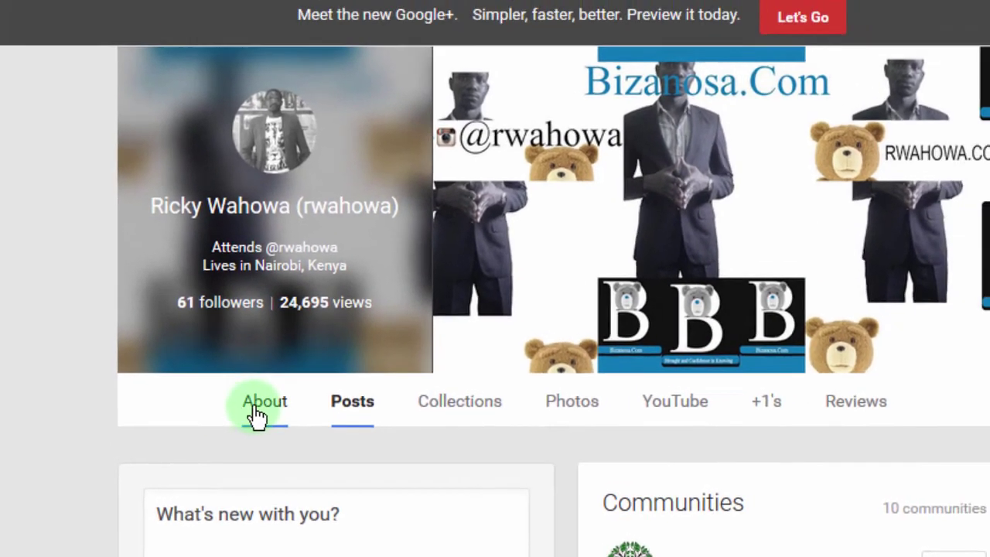
click(255, 410)
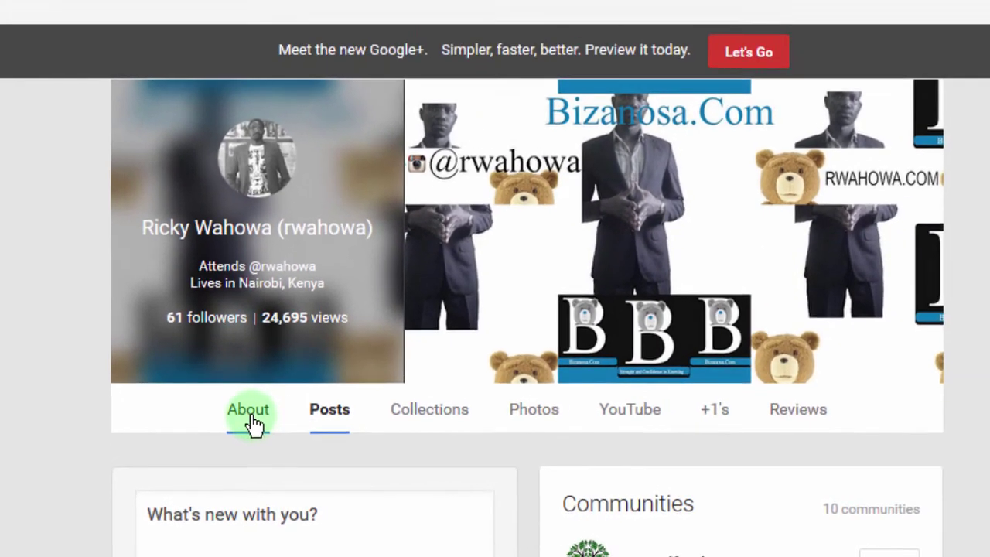
scroll(495, 309, down, 5)
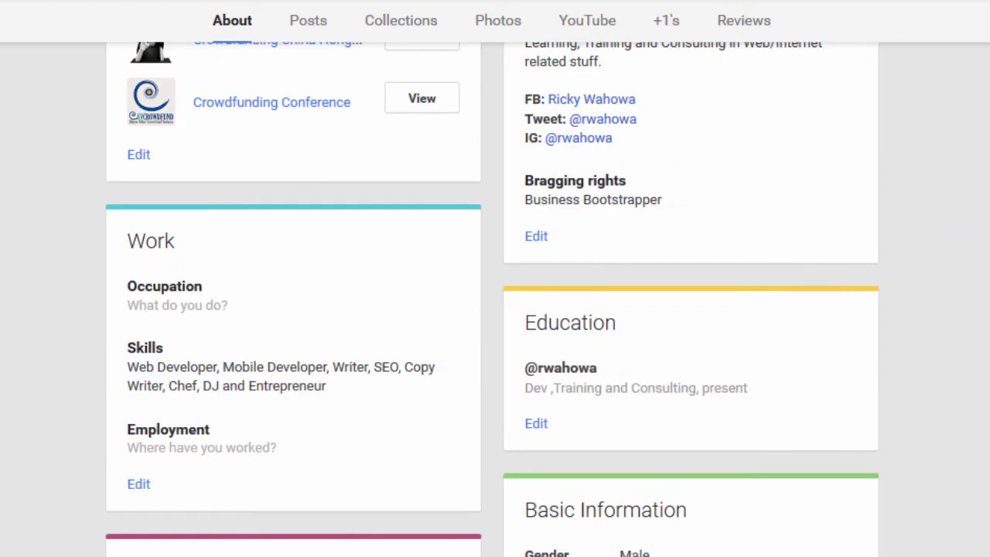
scroll(495, 309, up, 1)
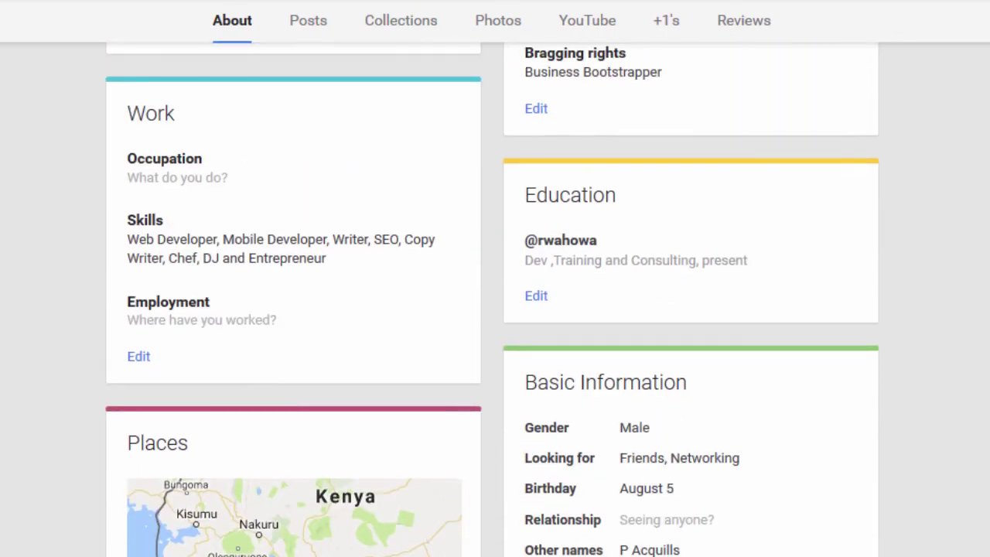
scroll(495, 310, down, 6)
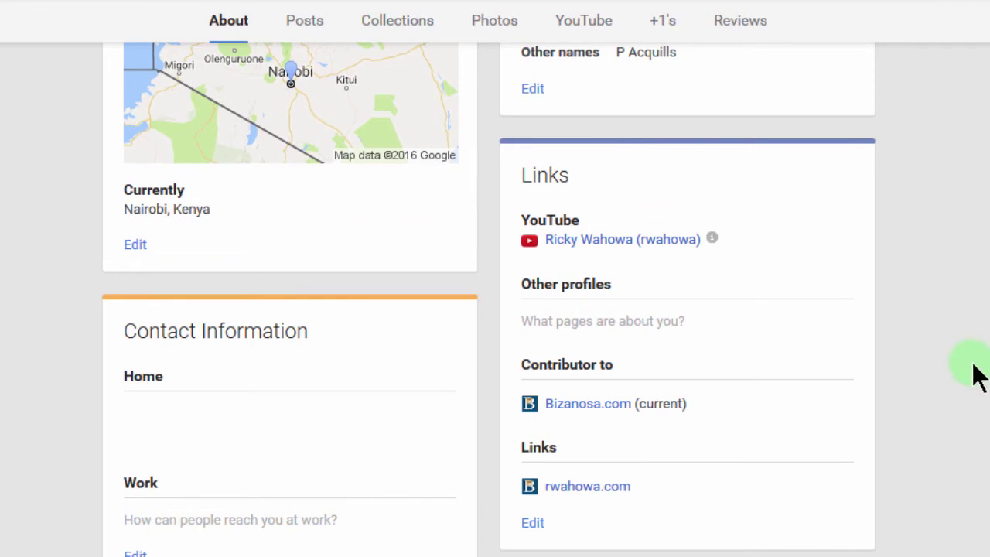
click(534, 524)
click(534, 526)
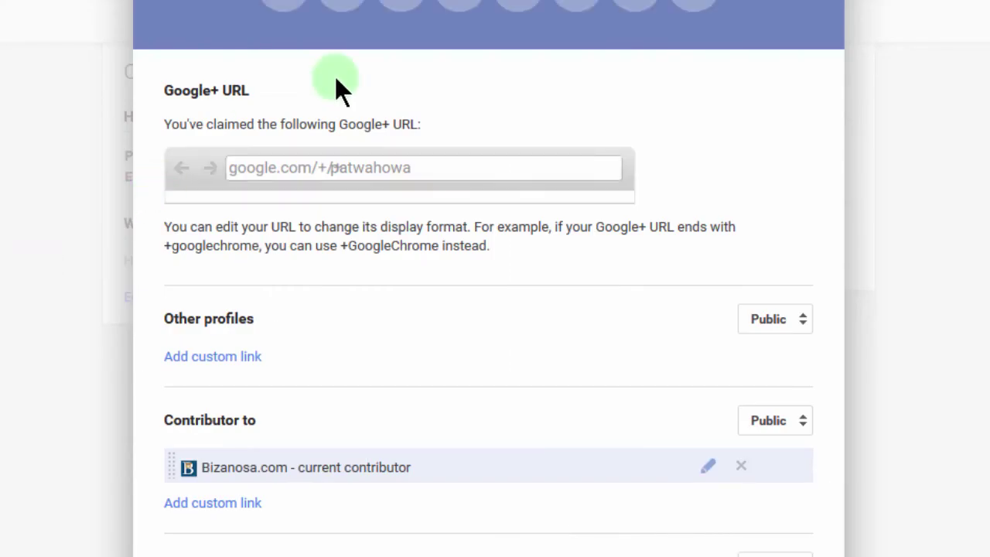
scroll(283, 67, up, 1)
click(424, 201)
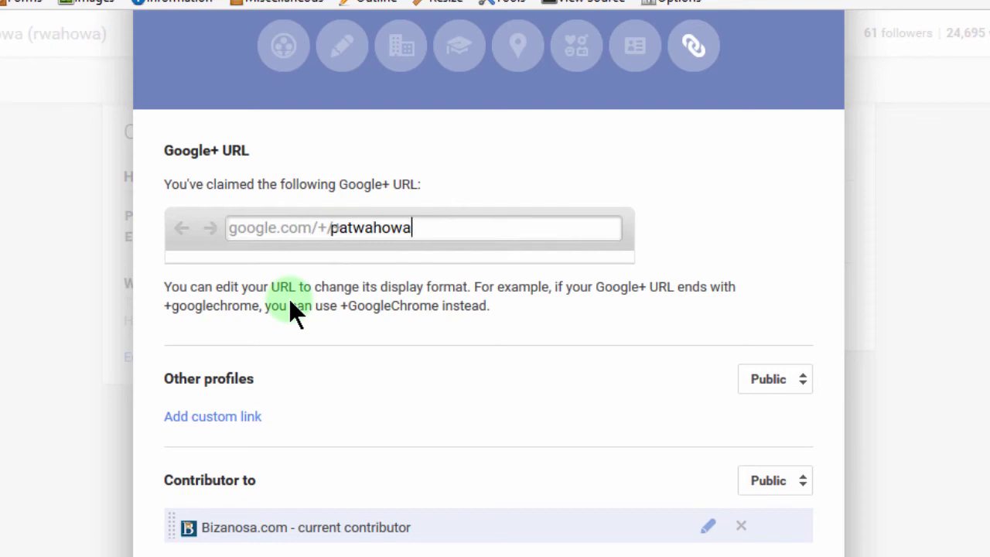
drag(414, 227, 328, 230)
text(rwahowa)
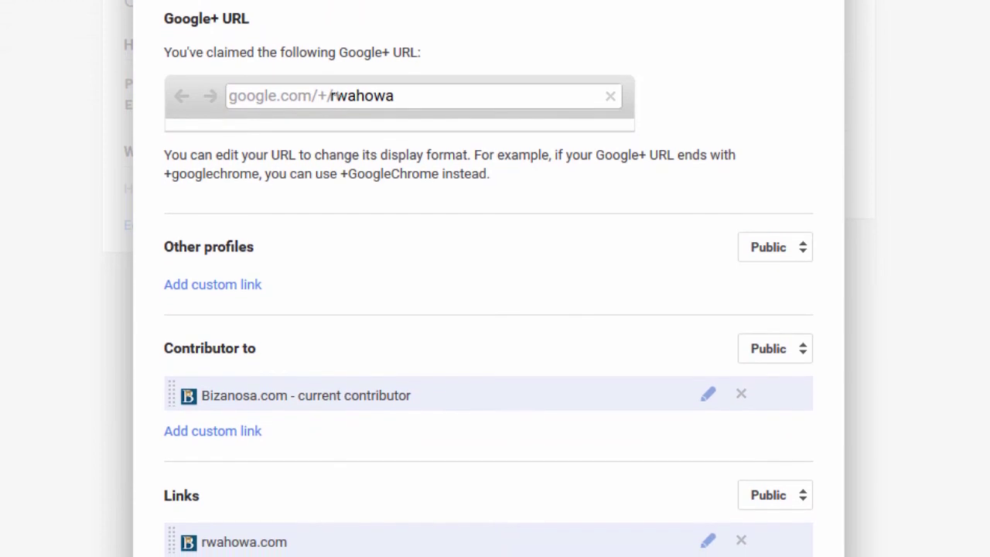
click(776, 506)
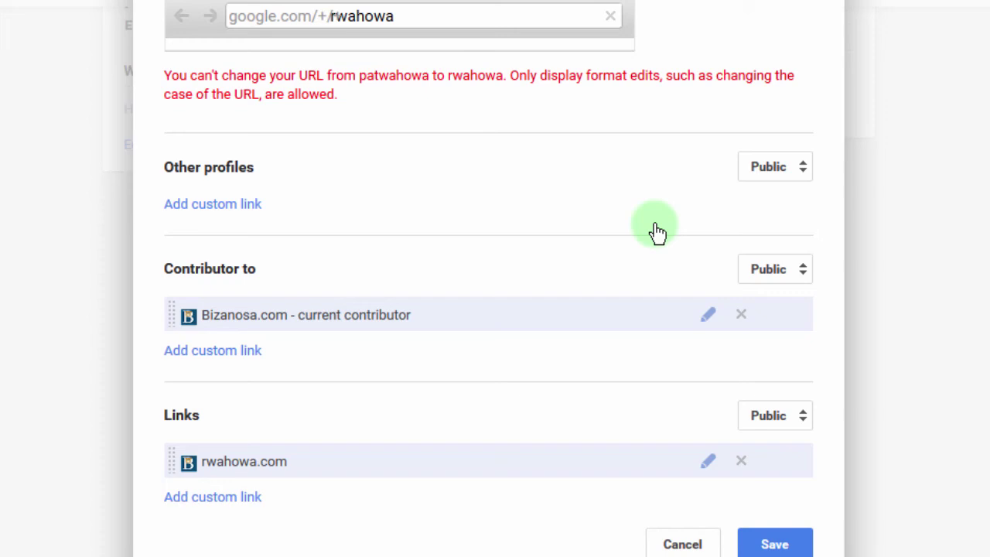
click(690, 544)
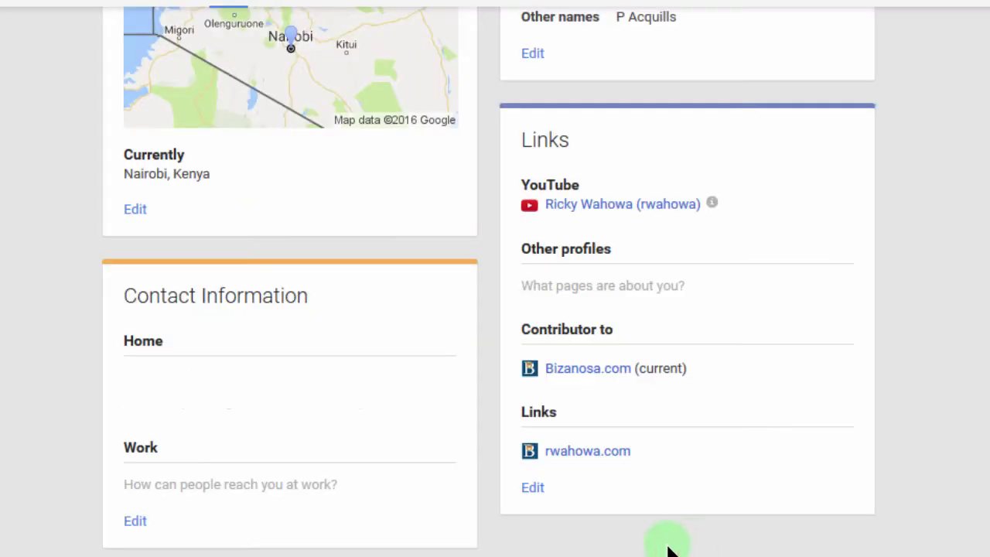
Edit the +patwahowa part of the profile URL to load the other profile's About page
scroll(495, 279, up, 10)
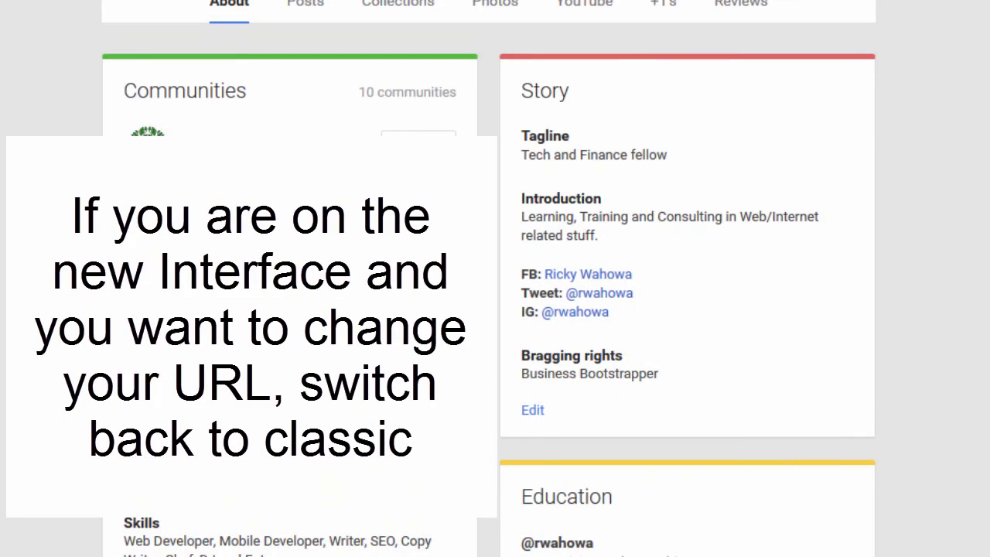
scroll(495, 279, down, 10)
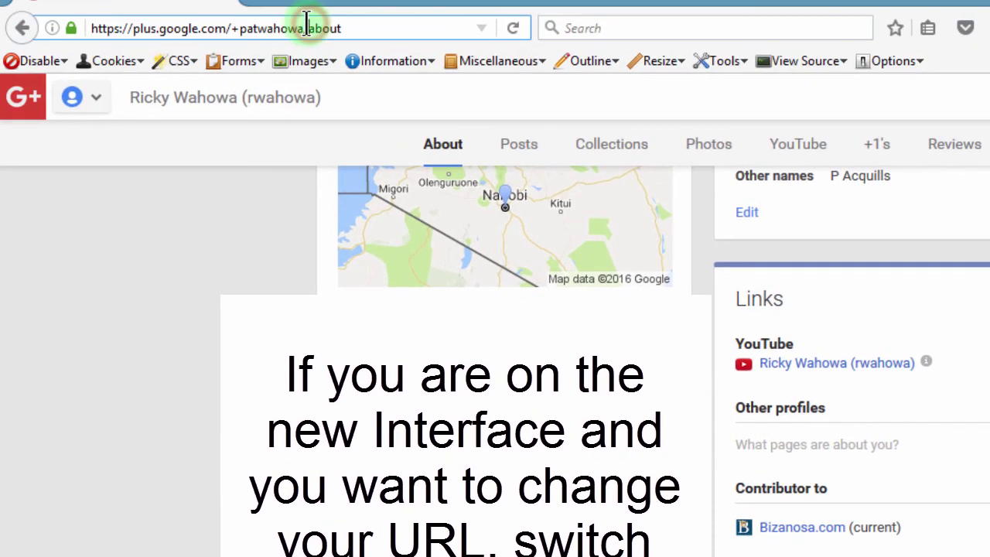
drag(308, 28, 203, 27)
drag(61, 7, 73, 23)
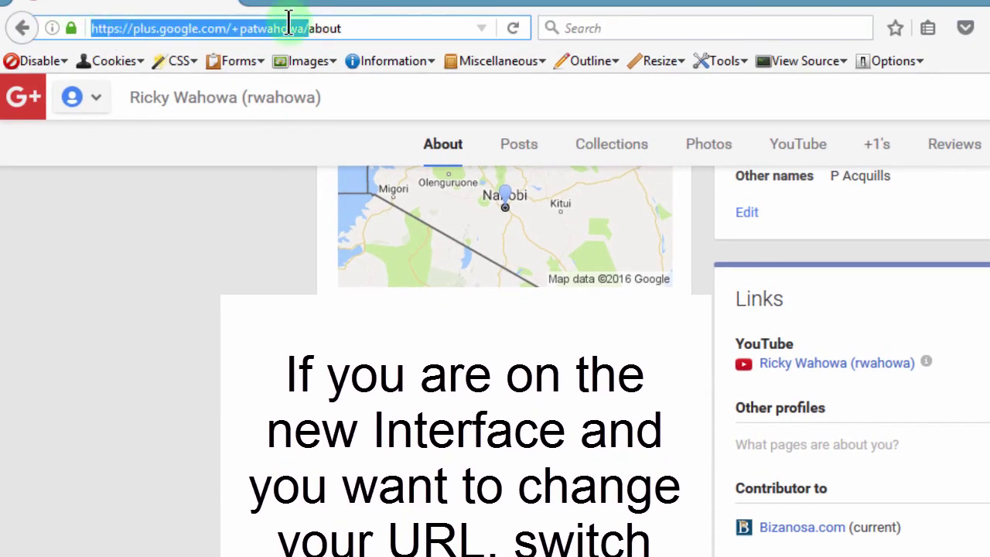
click(240, 23)
drag(240, 25, 348, 30)
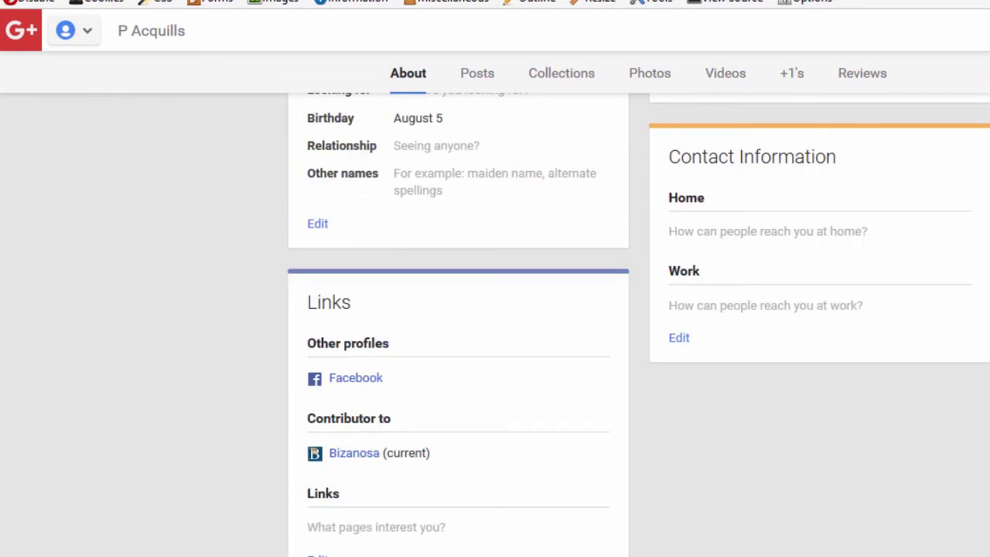
Review the About page with its Web Guy tagline, then bring up the left navigation menu
scroll(495, 309, up, 10)
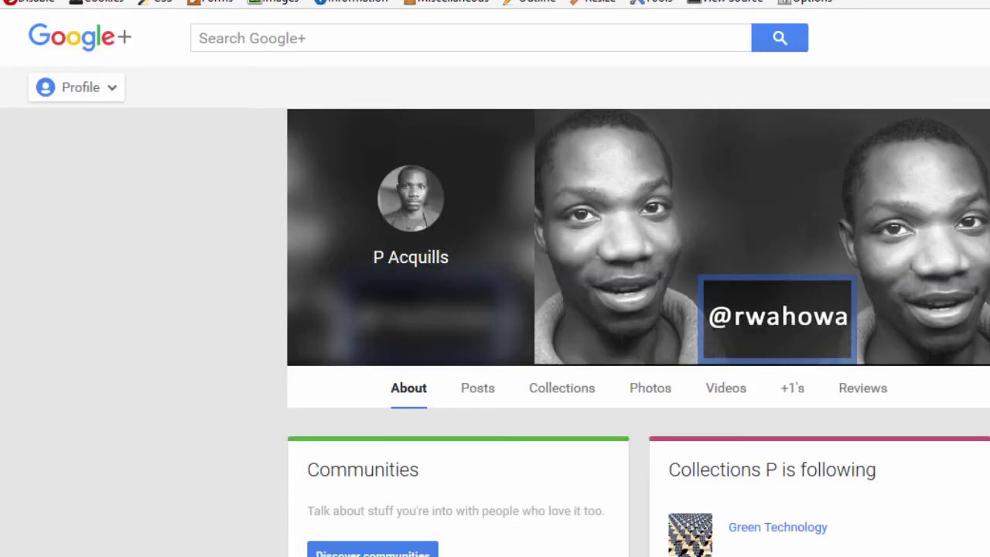
scroll(495, 310, down, 10)
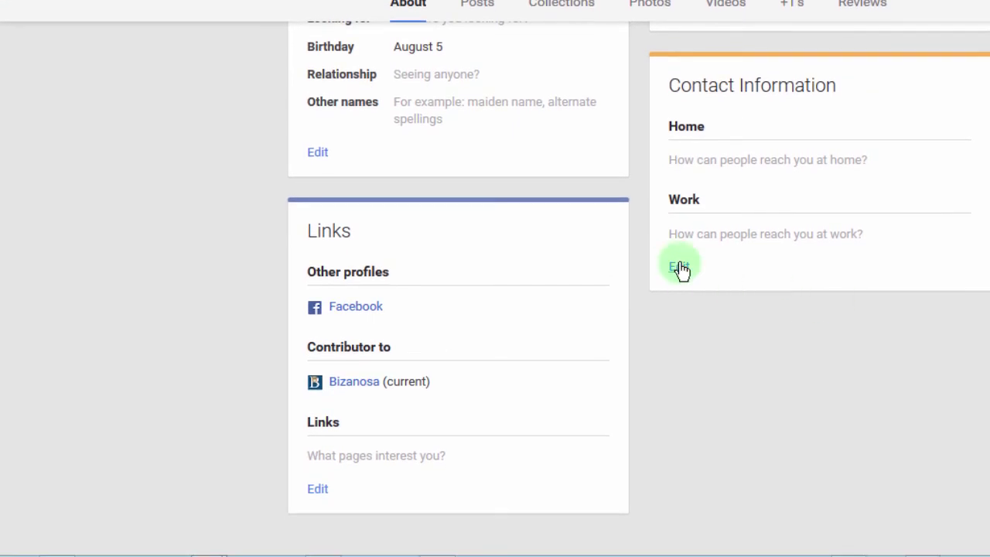
scroll(524, 336, up, 10)
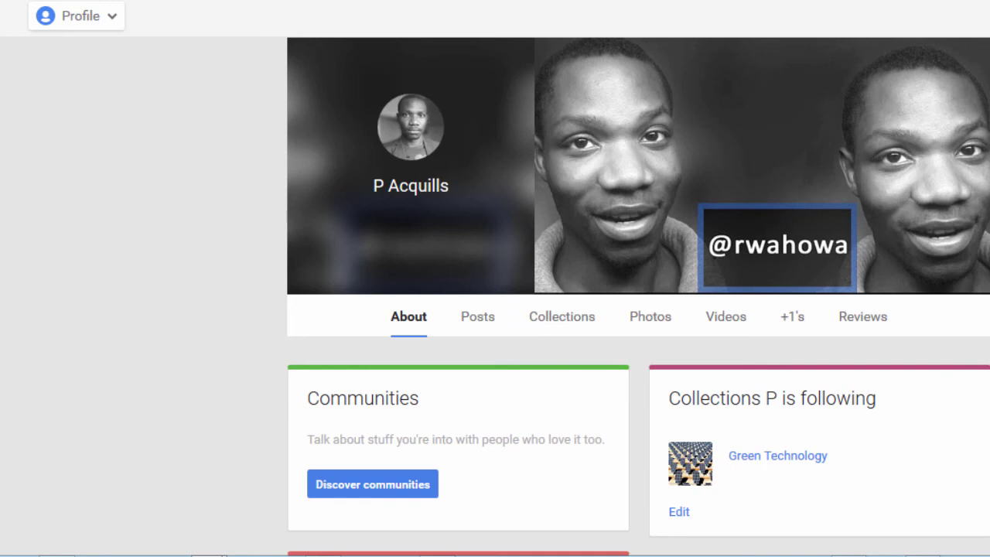
scroll(824, 384, down, 10)
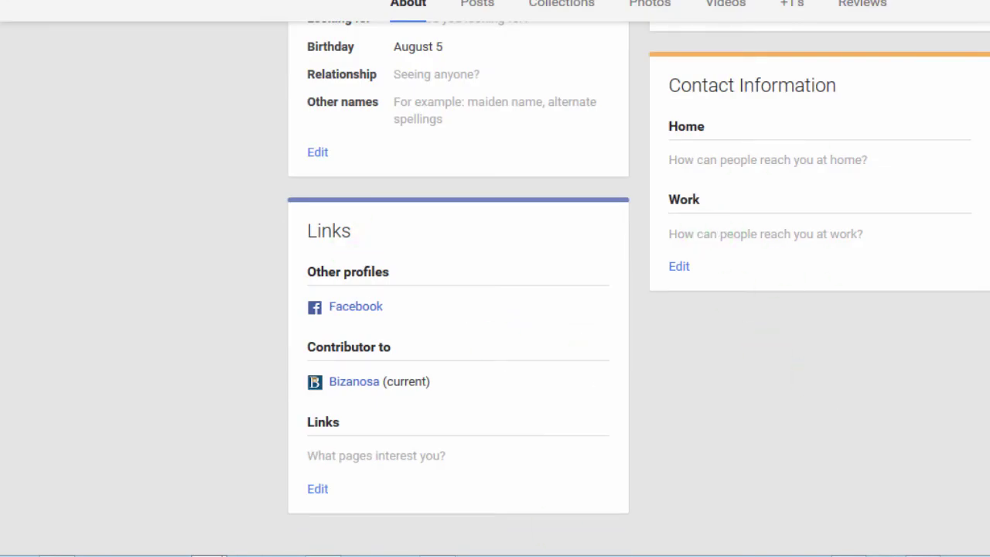
scroll(495, 279, up, 10)
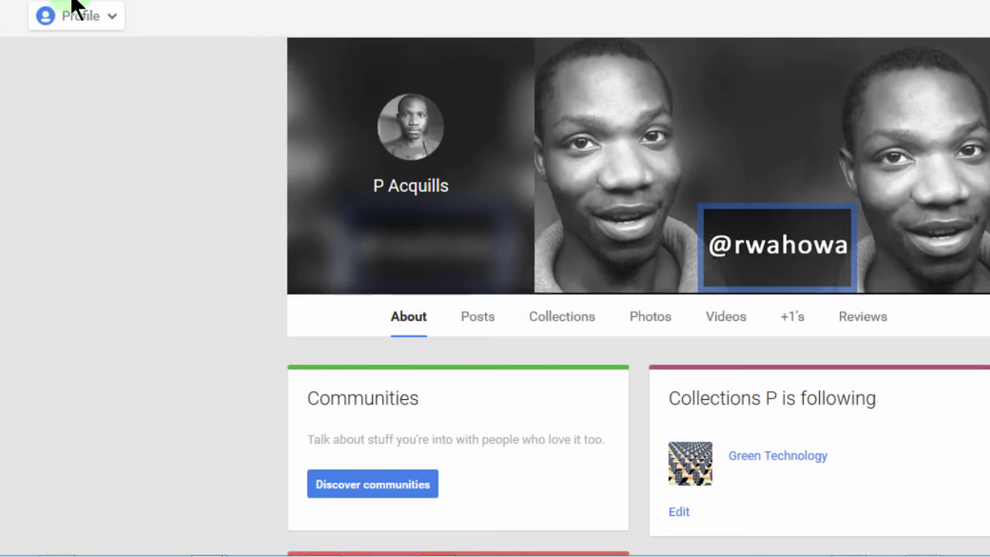
click(73, 9)
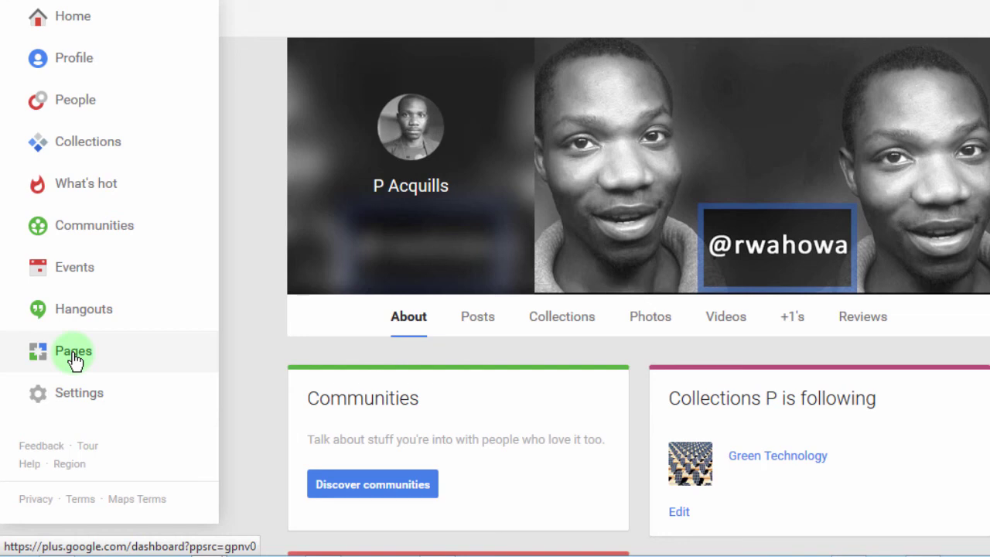
Go to the classic Home stream, declining 'Meet the new Google+', and open the 'What's new with you?' composer
click(63, 13)
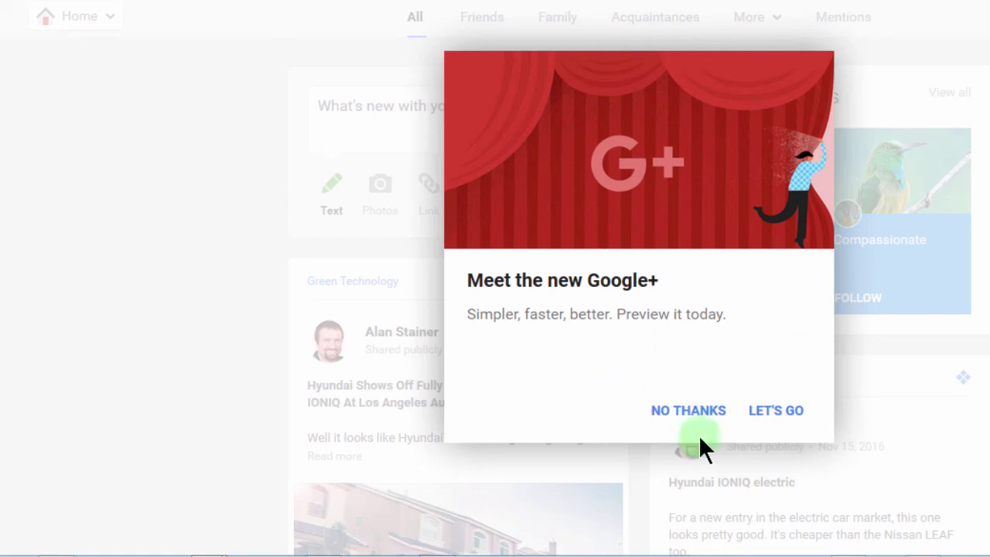
click(687, 416)
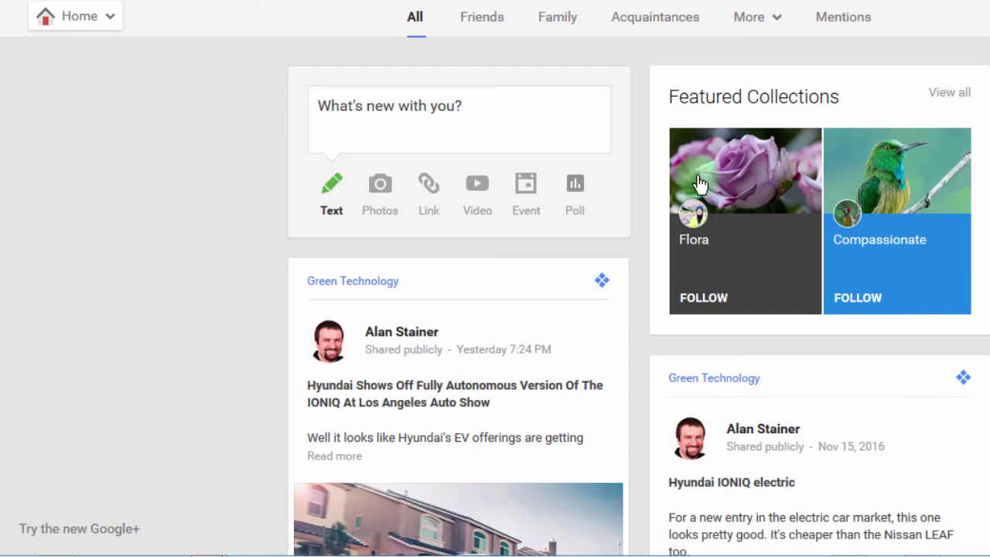
click(417, 105)
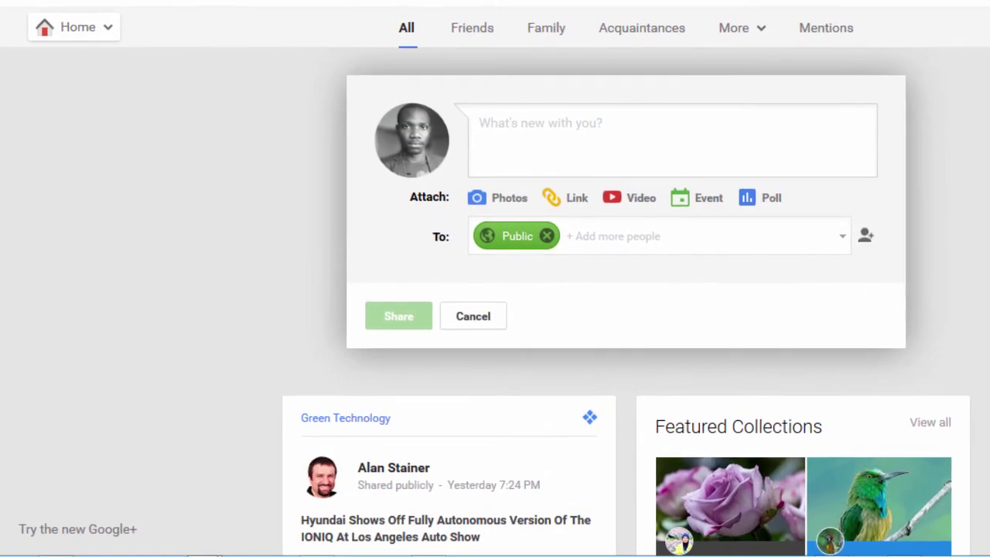
scroll(619, 310, down, 10)
scroll(495, 278, down, 10)
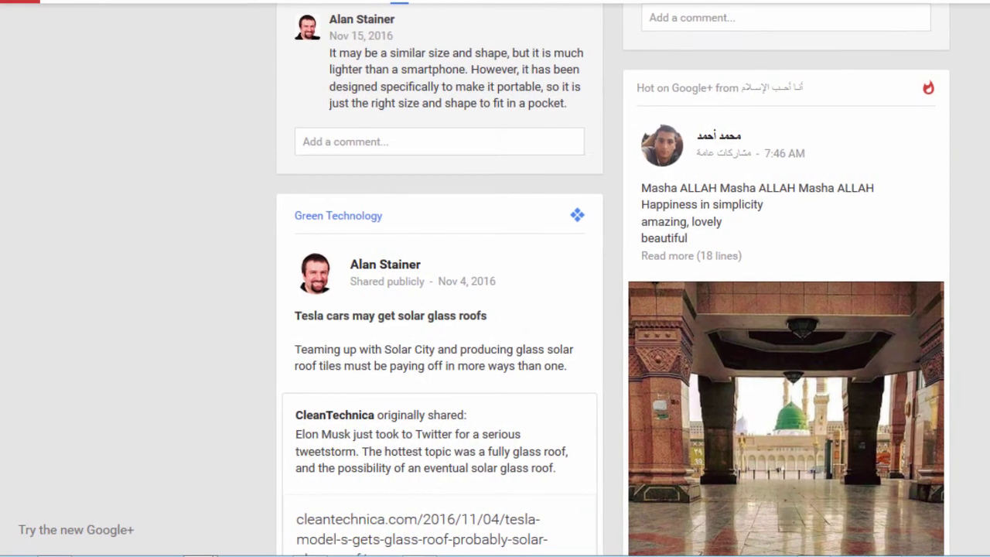
scroll(702, 153, up, 3)
scroll(702, 153, down, 8)
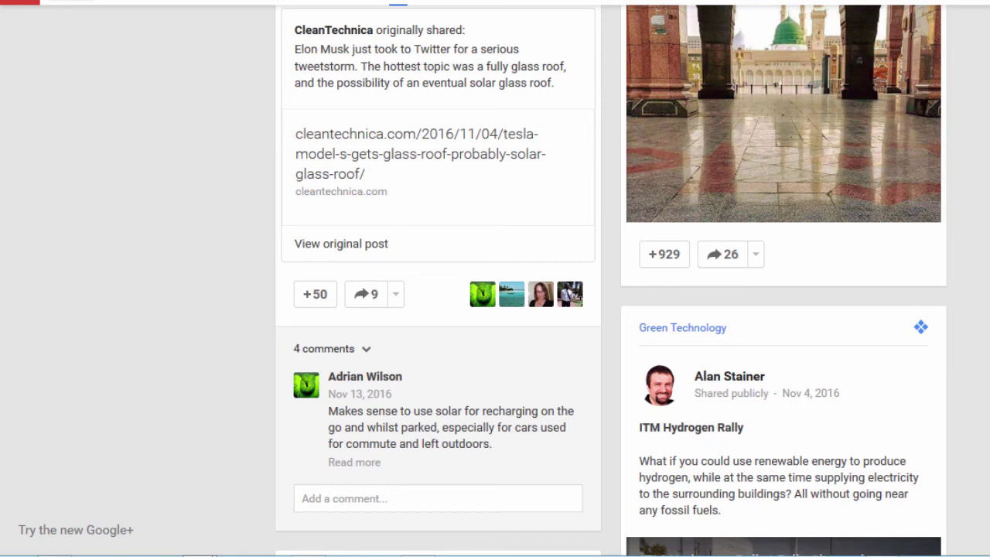
key(Home)
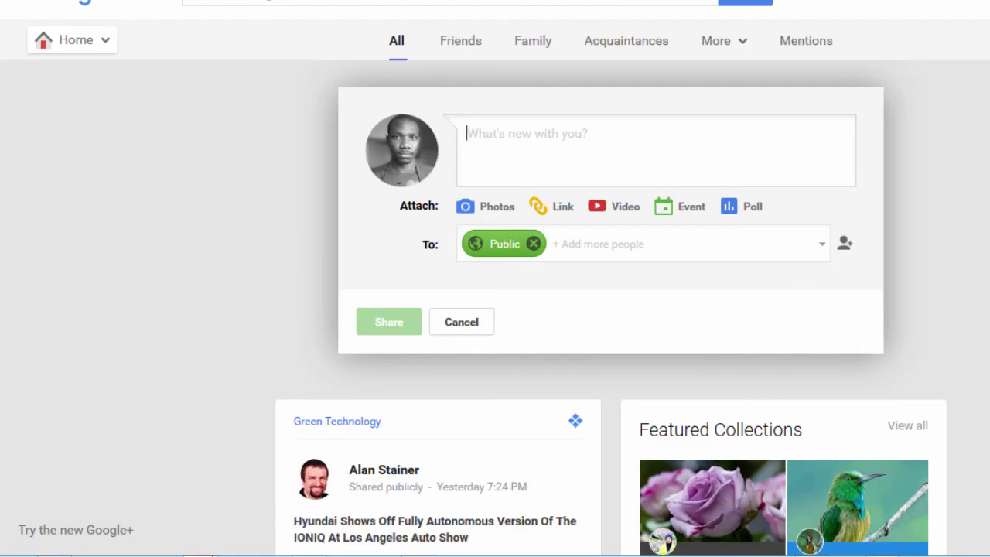